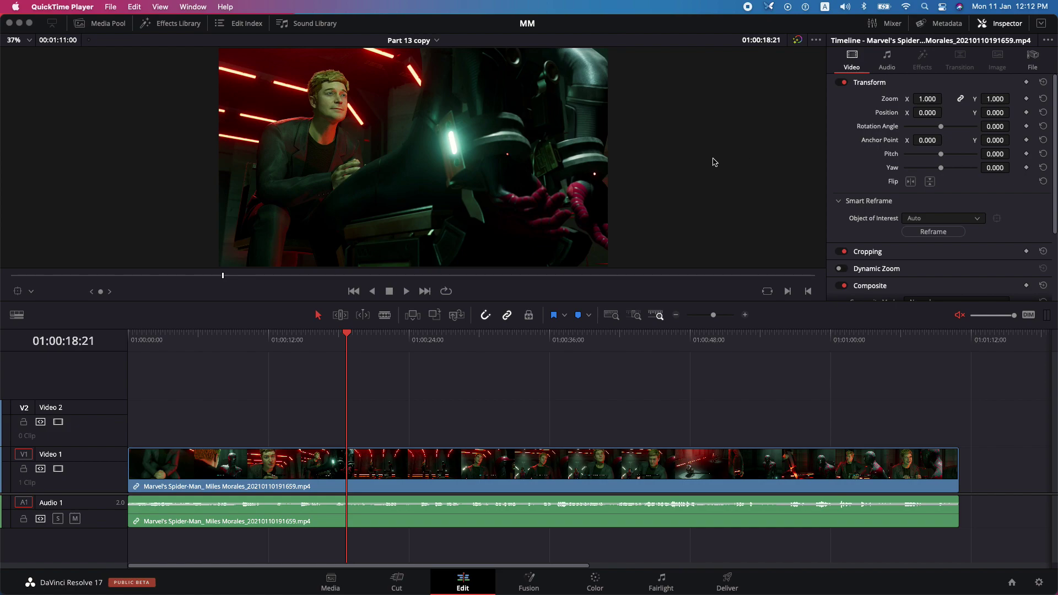
- Preview the gameplay clip, then run Timeline > Detect Scene Cuts to split it into 13 clips
drag(356, 333, 292, 399)
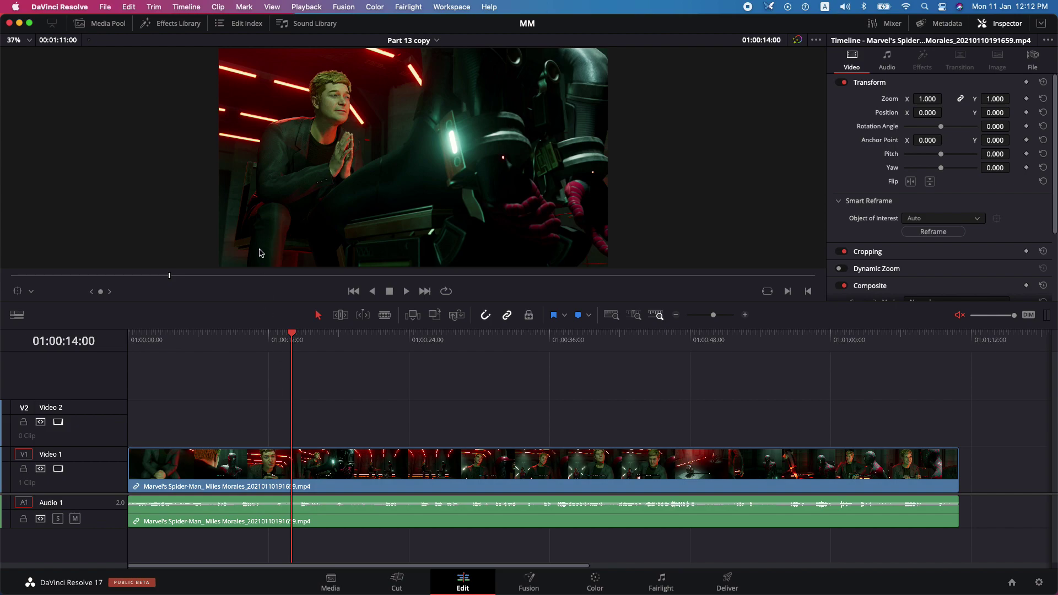
mouse_move(314, 342)
mouse_down()
mouse_move(369, 343)
mouse_move(307, 349)
mouse_up()
click(495, 7)
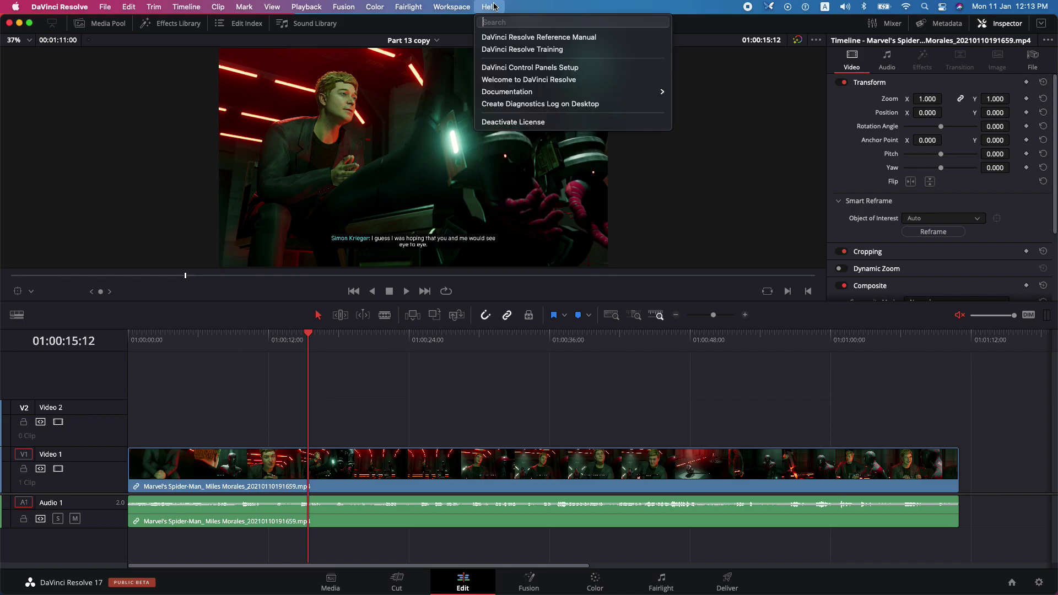
text(sce)
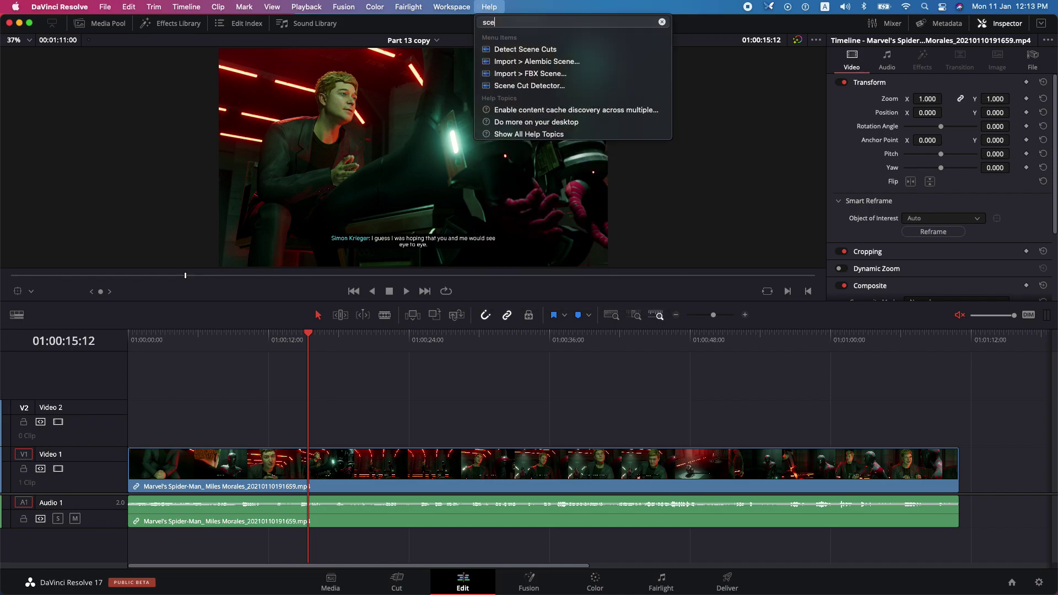
mouse_move(535, 49)
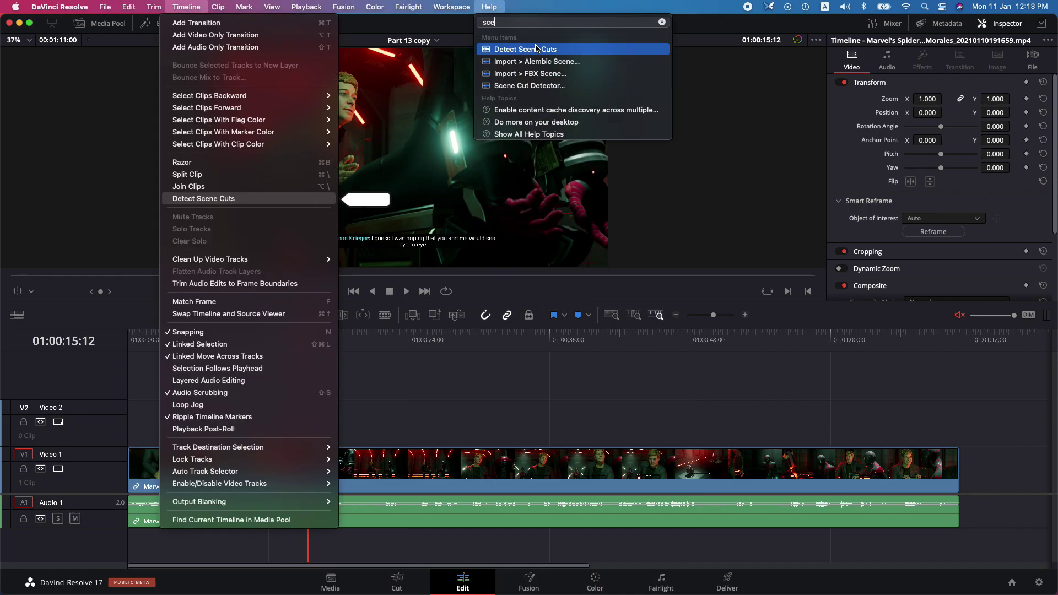
click(193, 6)
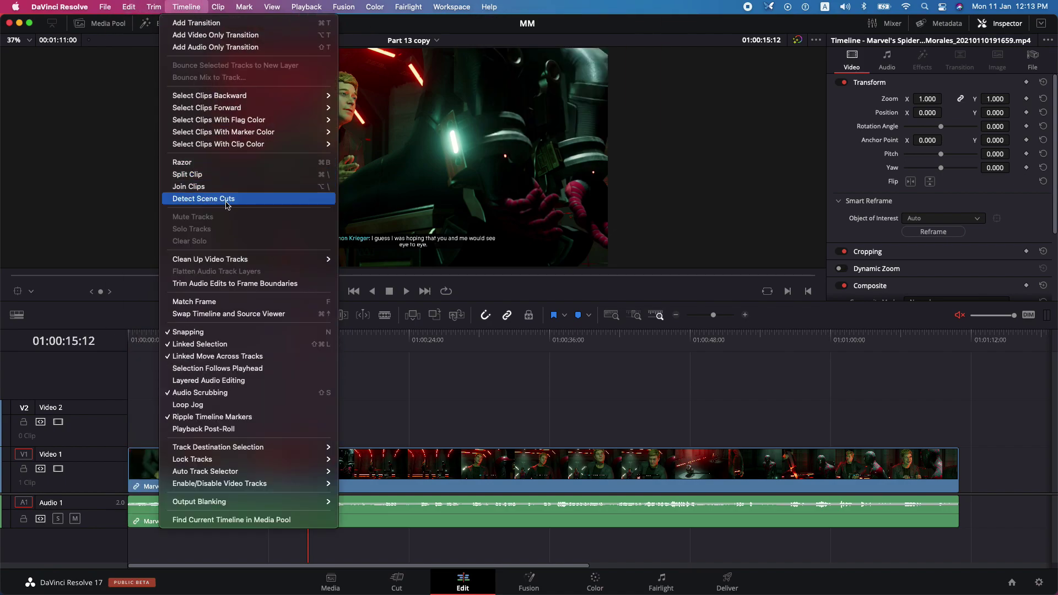
click(226, 200)
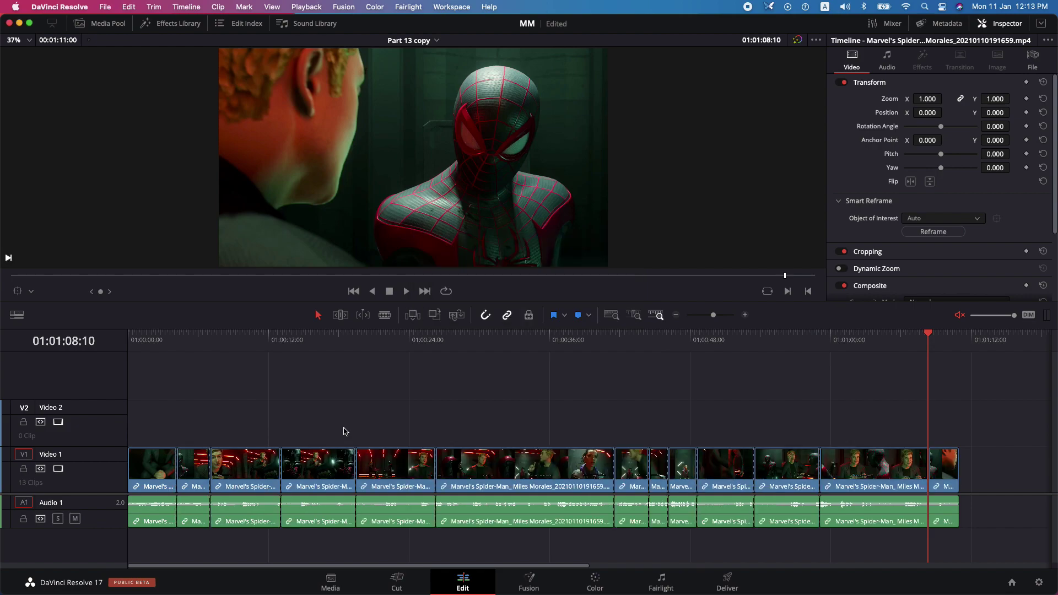
- Save the project with Cmd+S and scrub the ruler to review the earlier shot
key(super+s)
click(282, 342)
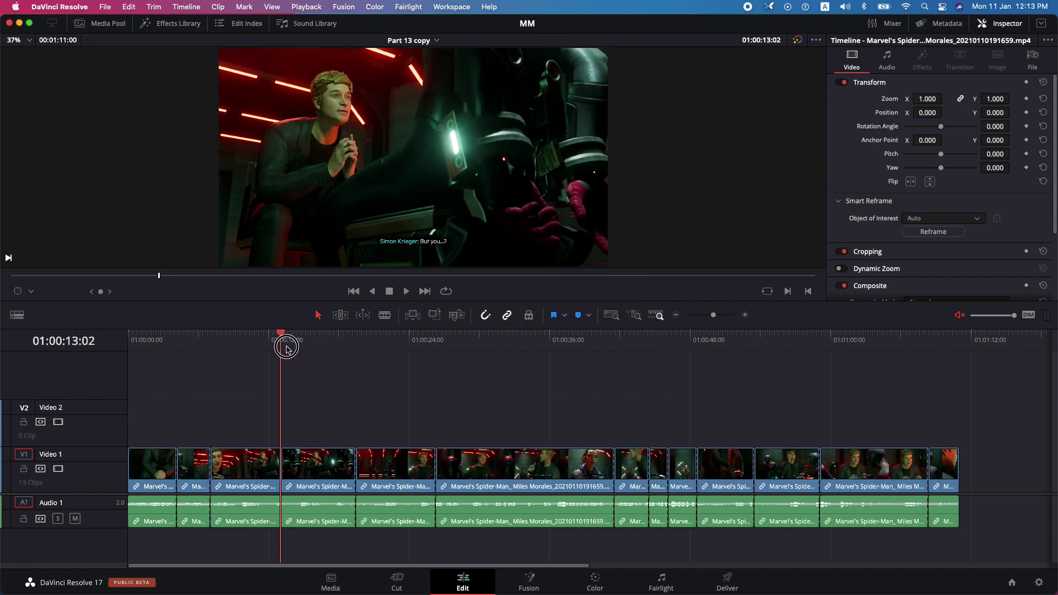
drag(286, 349, 854, 337)
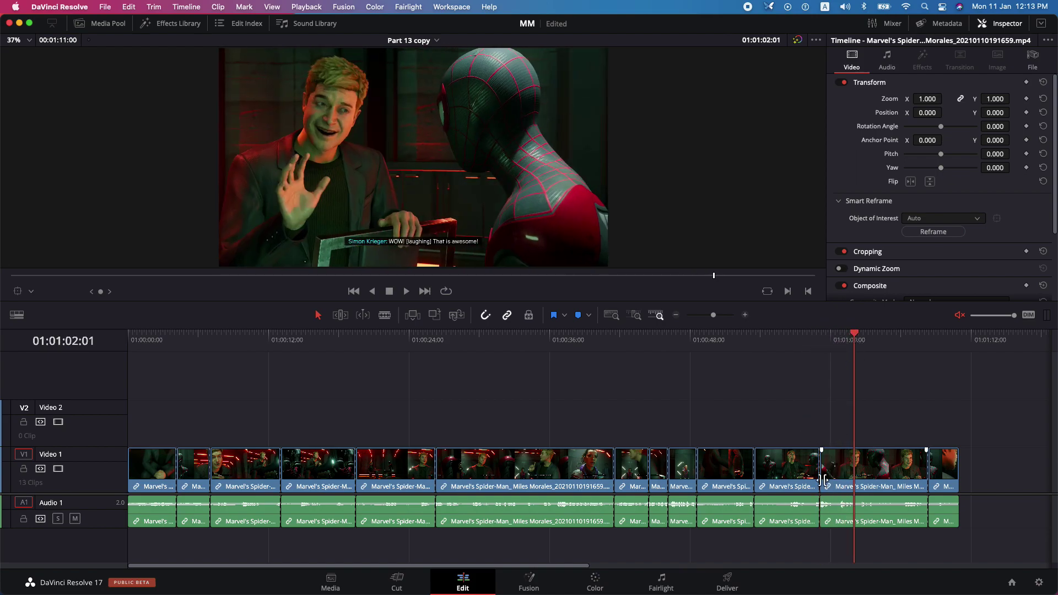
- Extend a clip's end edge over the false cut near 01:01:00, leaving 12 clips
drag(820, 475, 916, 469)
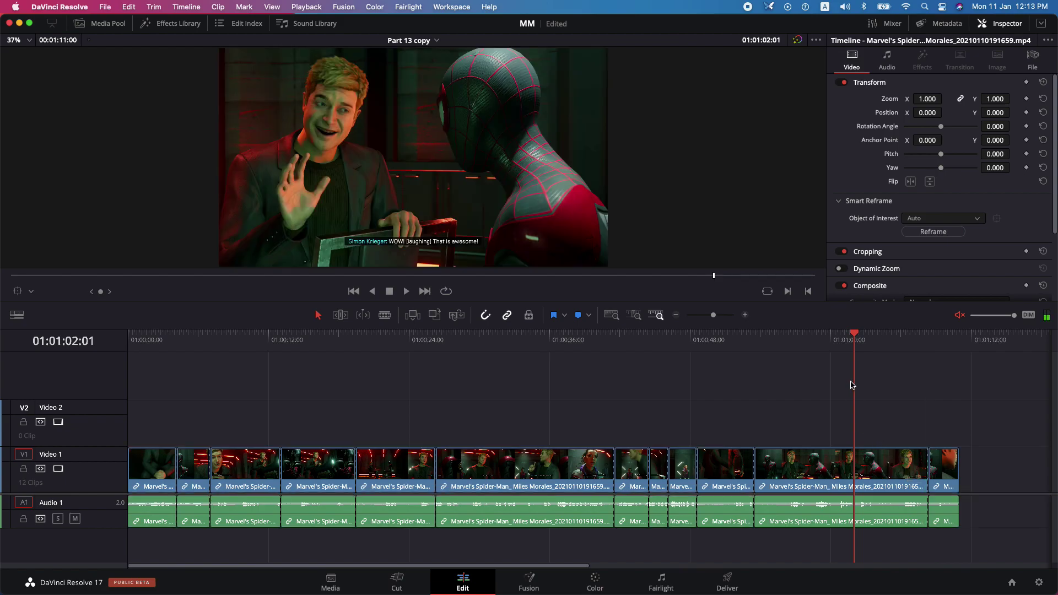
drag(847, 347, 898, 376)
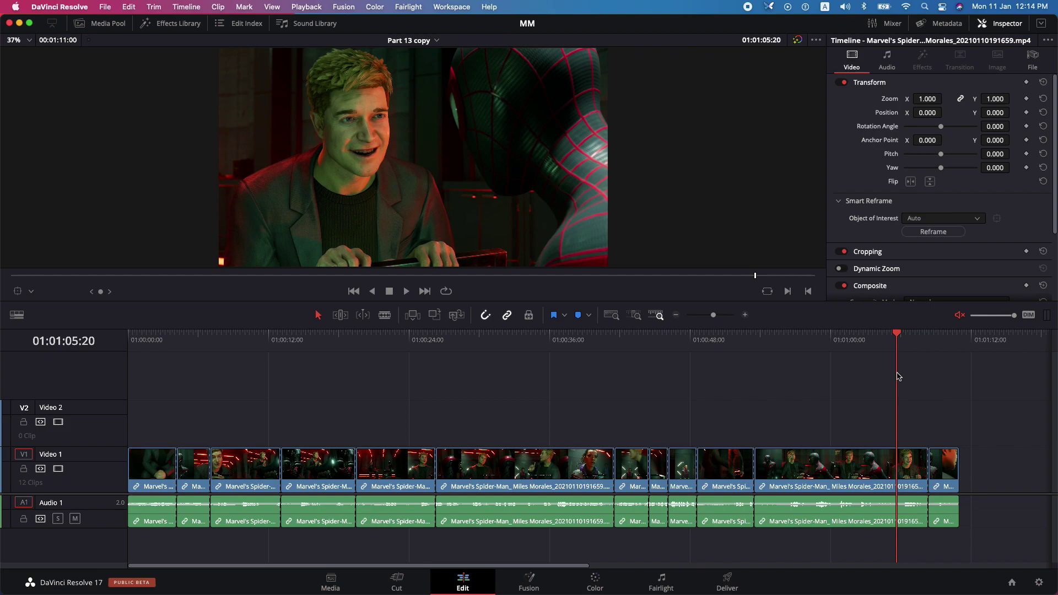
click(1039, 582)
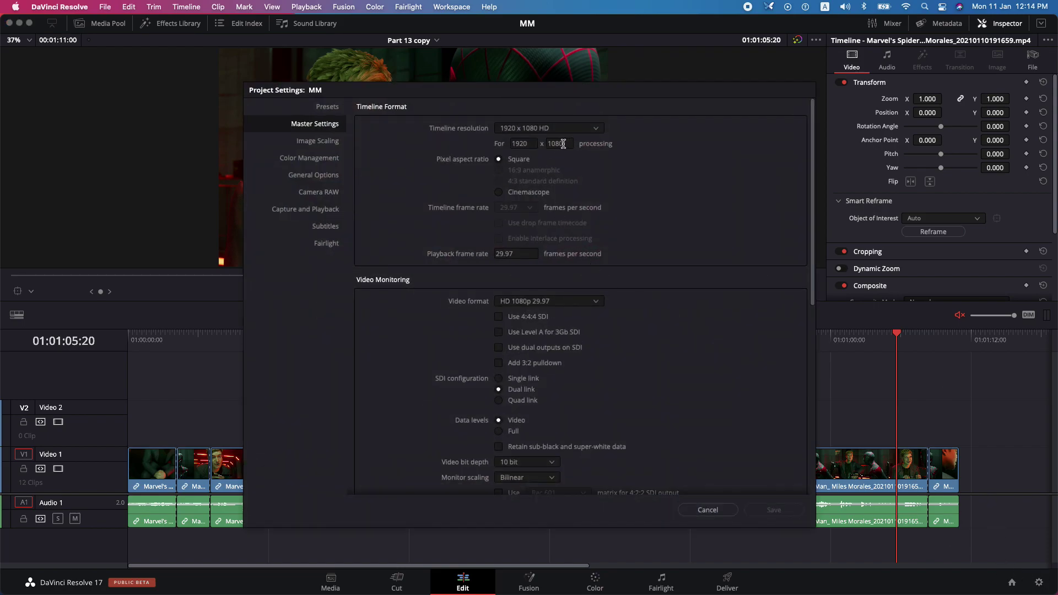
- Set the project processing width to 1080 and save the Project Settings
click(527, 143)
text(1080)
click(775, 512)
drag(484, 343, 587, 347)
- Create Bin 2 under Master and move the Part 13 copy timeline into it
click(102, 23)
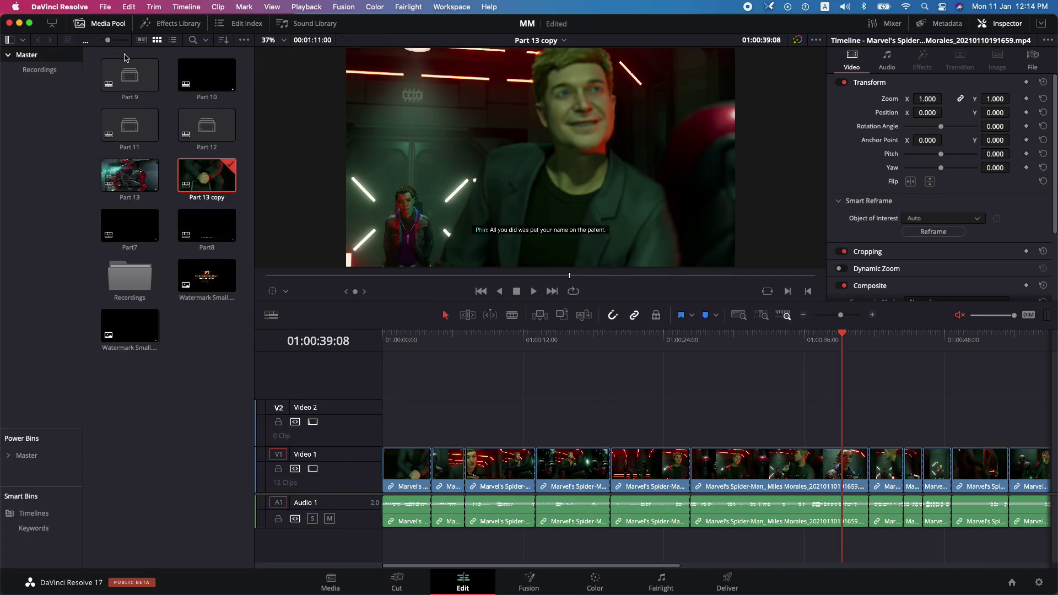
right_click(25, 99)
click(63, 120)
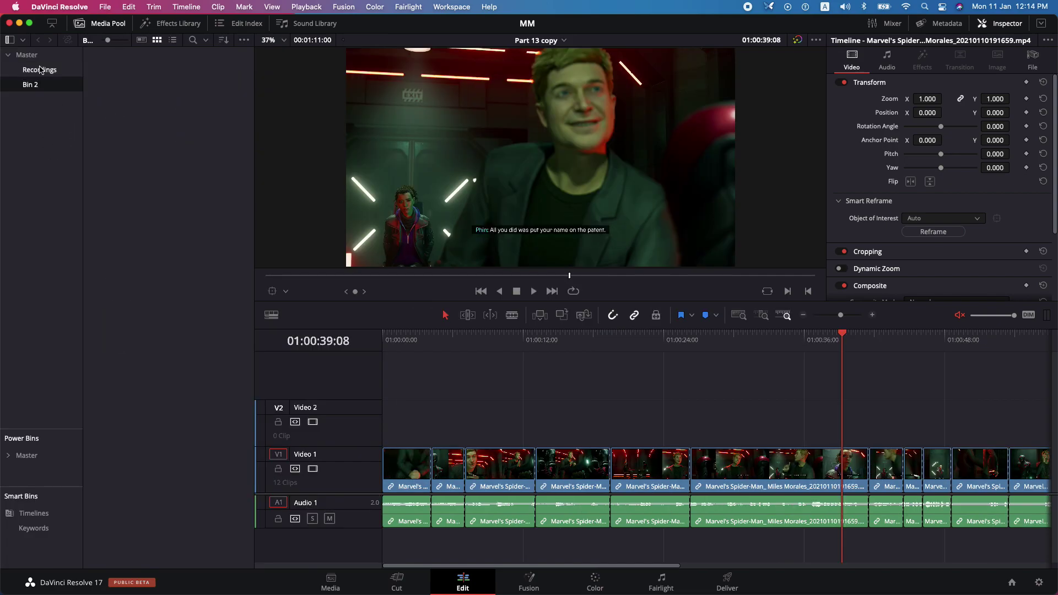
click(27, 54)
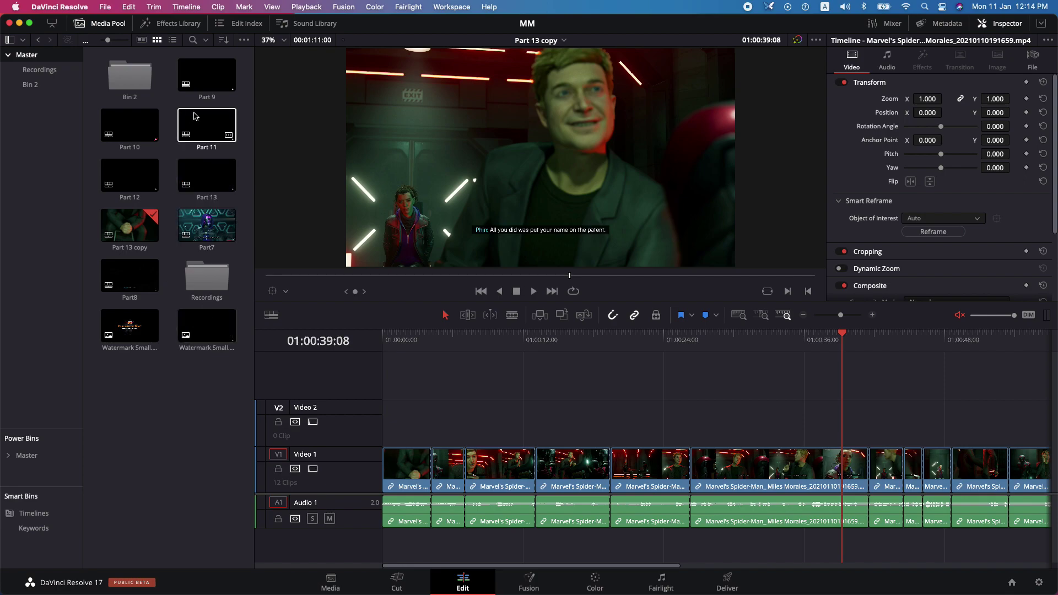
drag(130, 226, 30, 85)
click(30, 84)
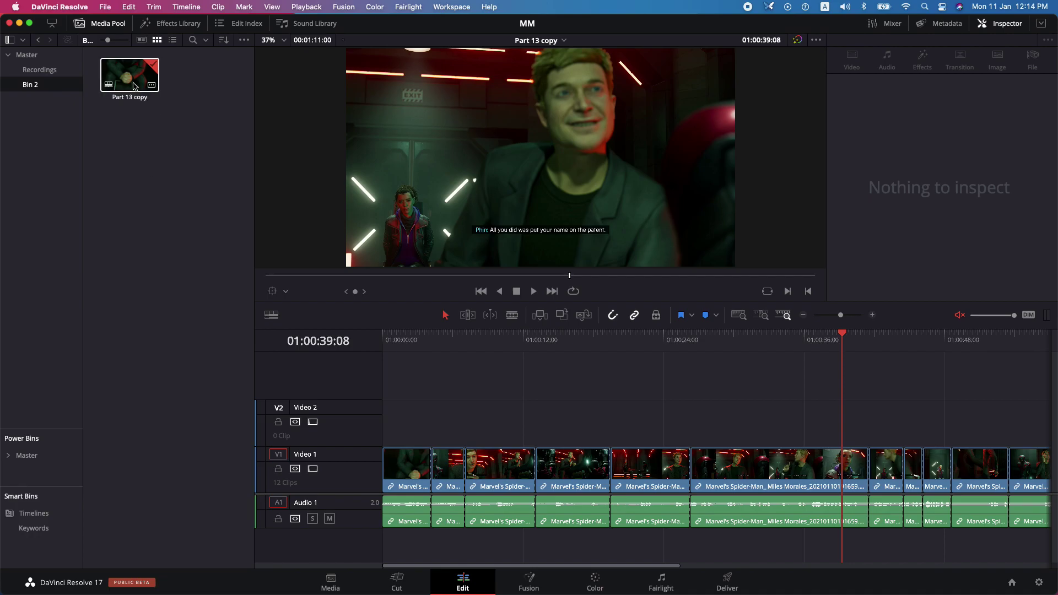
click(107, 24)
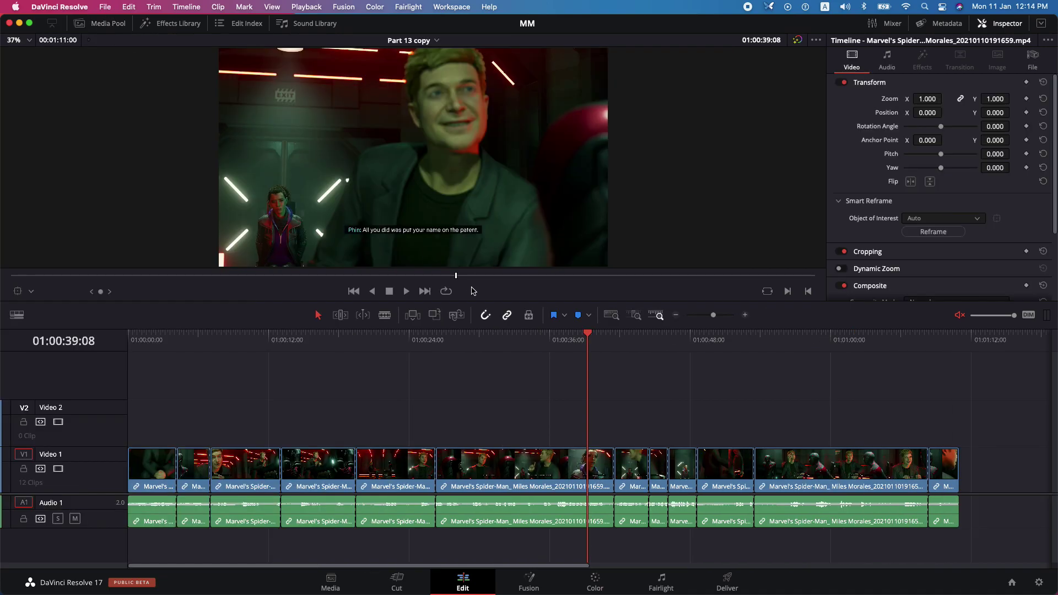
click(108, 24)
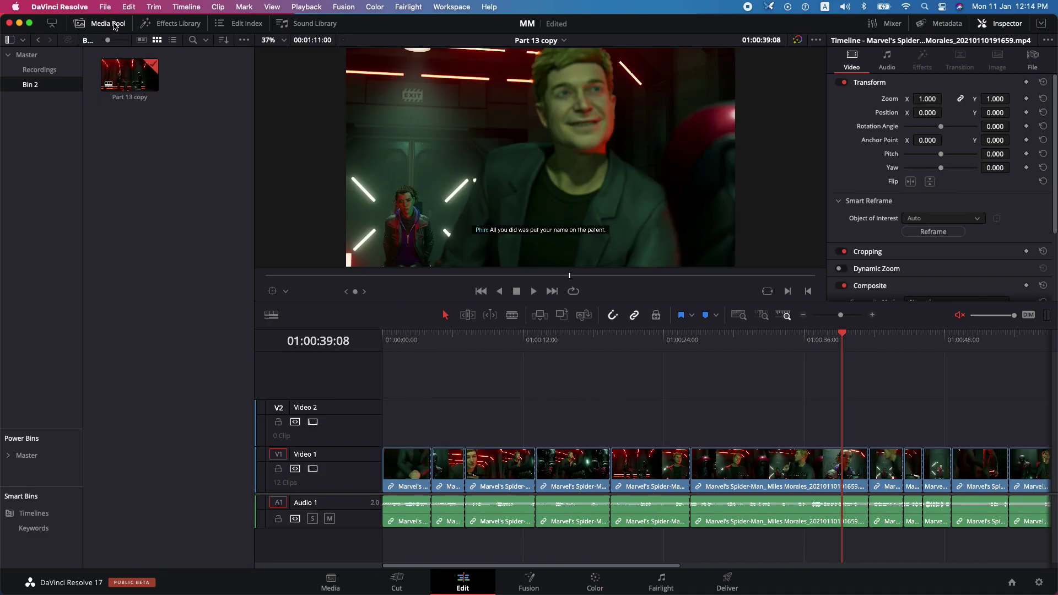
right_click(136, 81)
- Make the Part 13 copy timeline 1080 x 1080, keeping 'Scale full frame with crop'
mouse_move(197, 89)
click(365, 89)
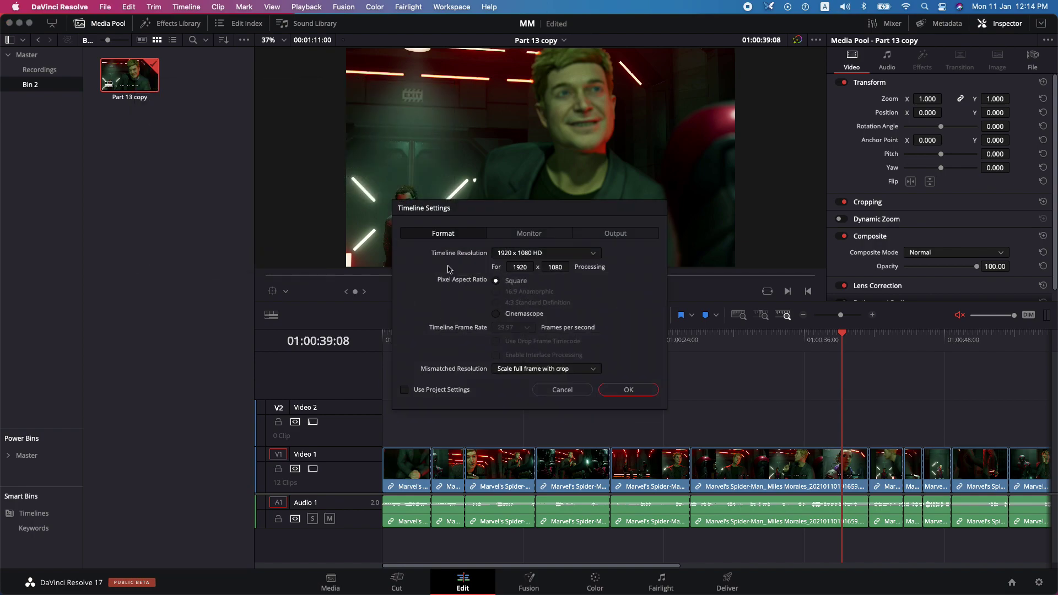
double_click(520, 267)
text(1080)
click(542, 369)
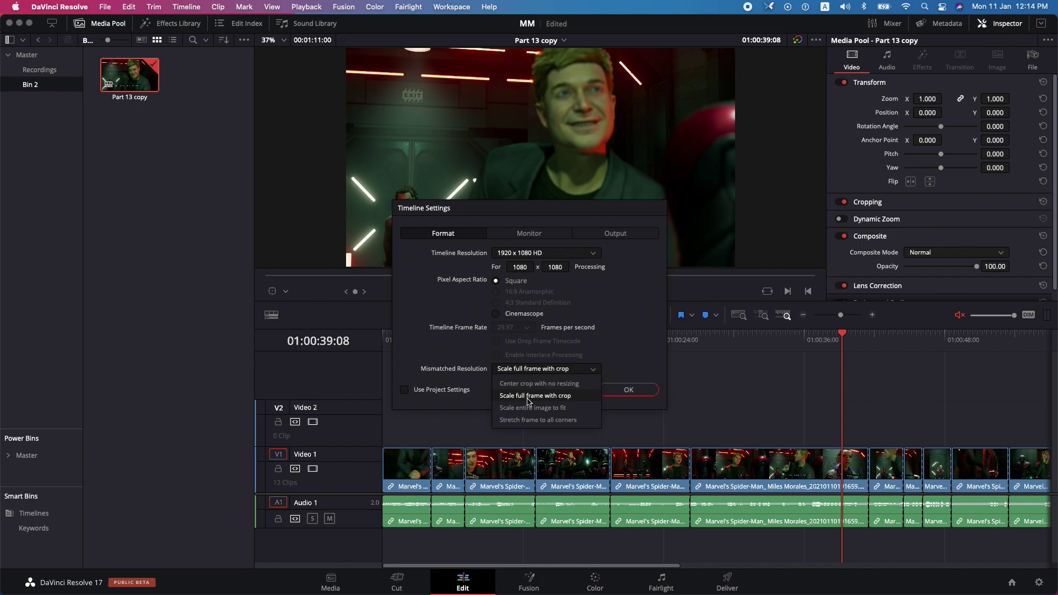
click(529, 396)
click(641, 391)
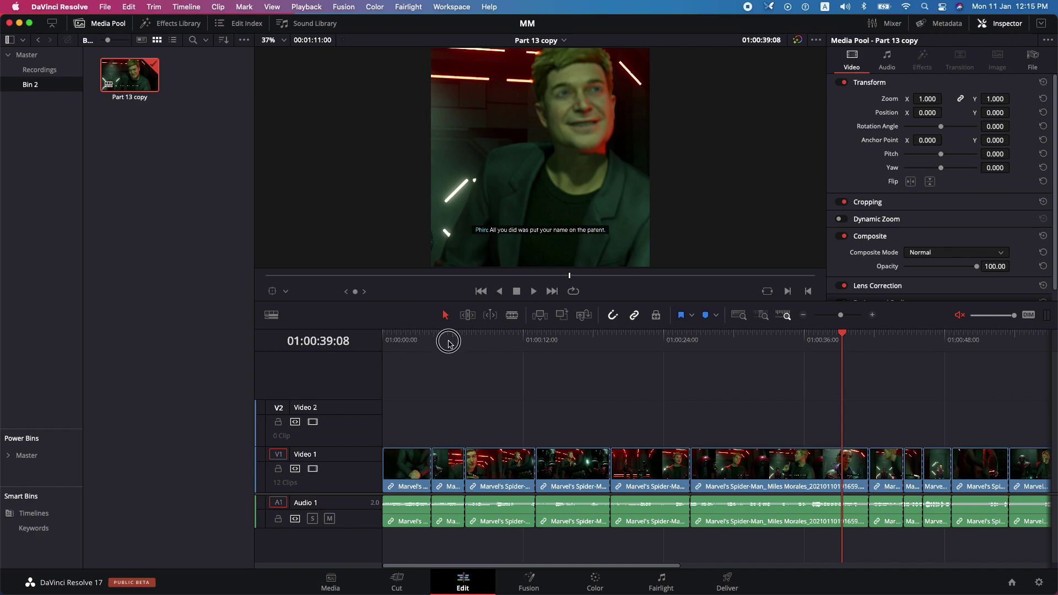
drag(449, 342, 401, 349)
key(space)
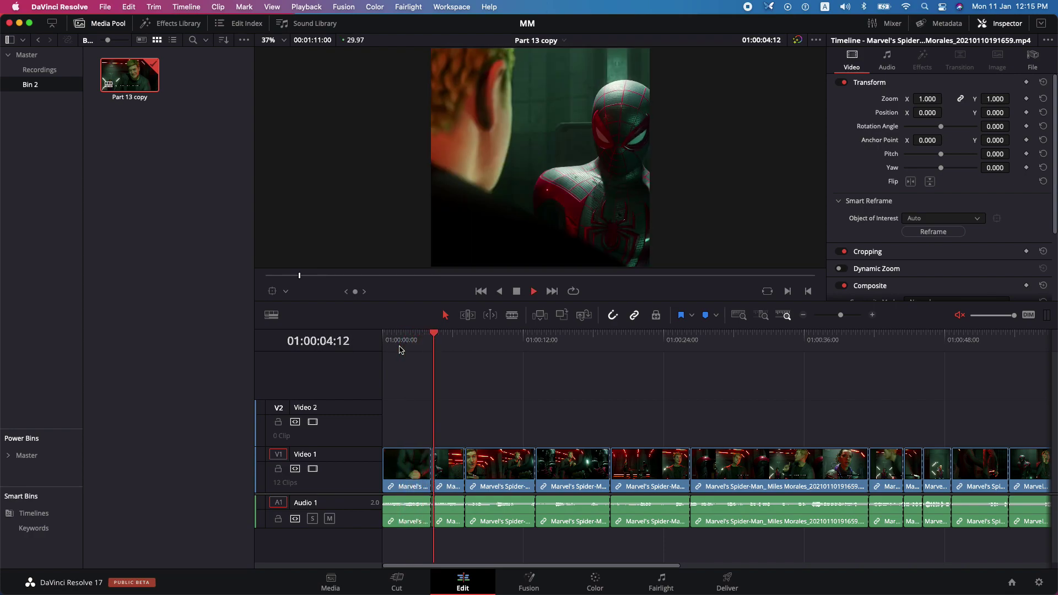
key(space)
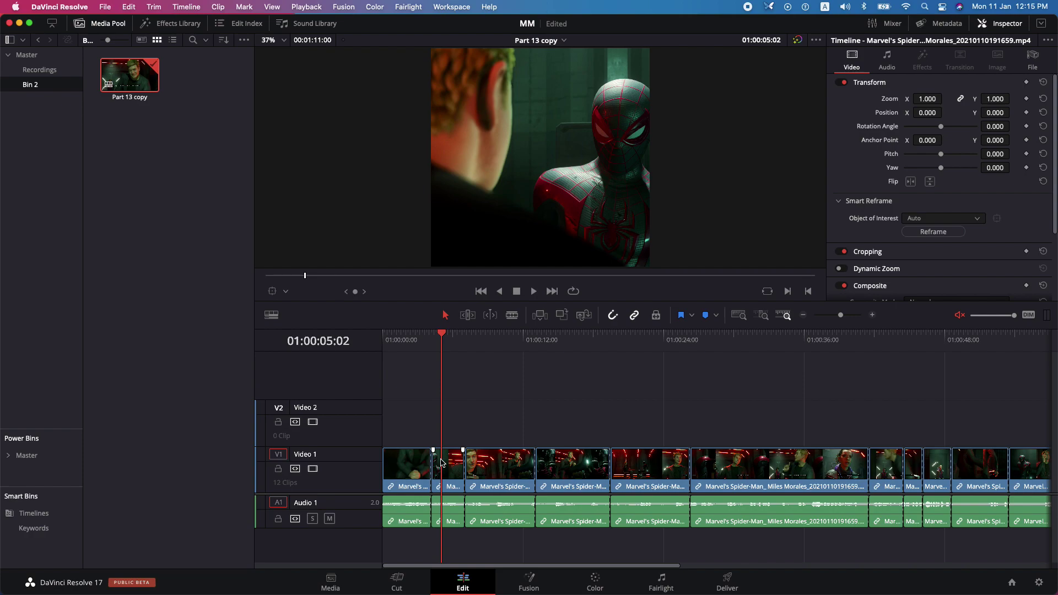
click(441, 462)
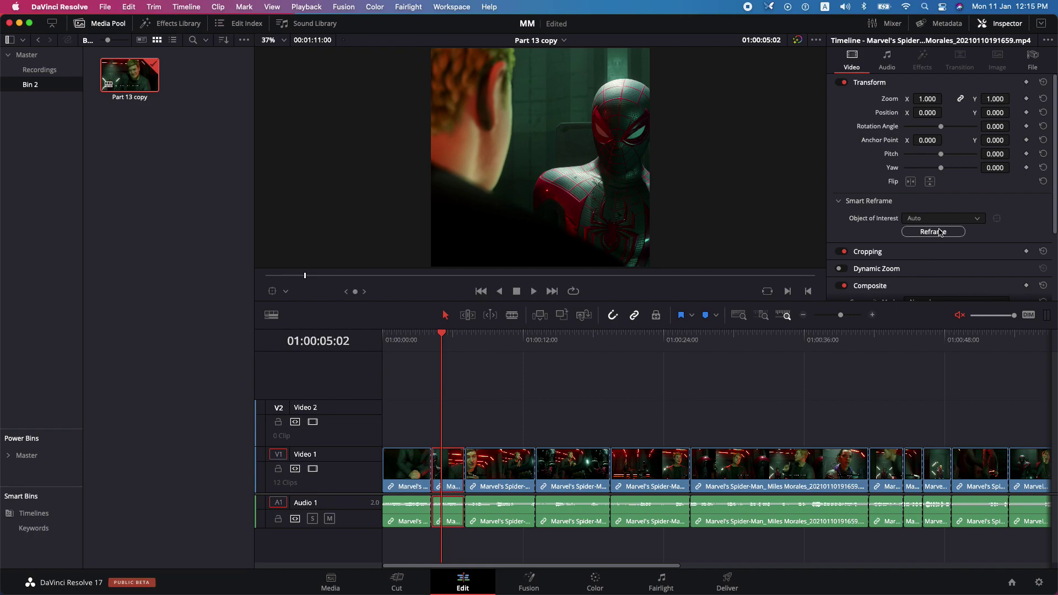
click(905, 232)
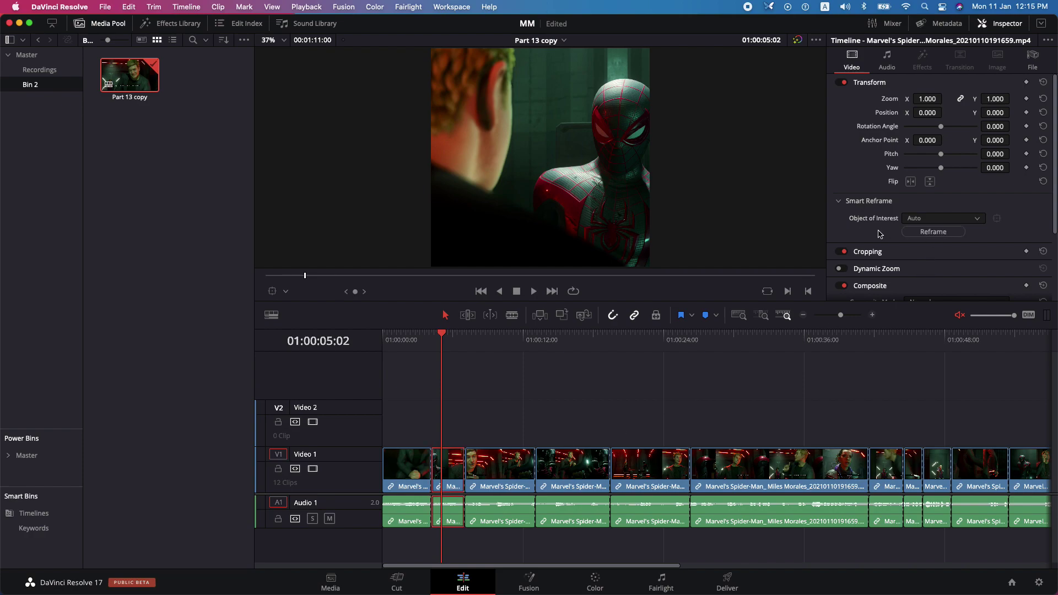
click(908, 231)
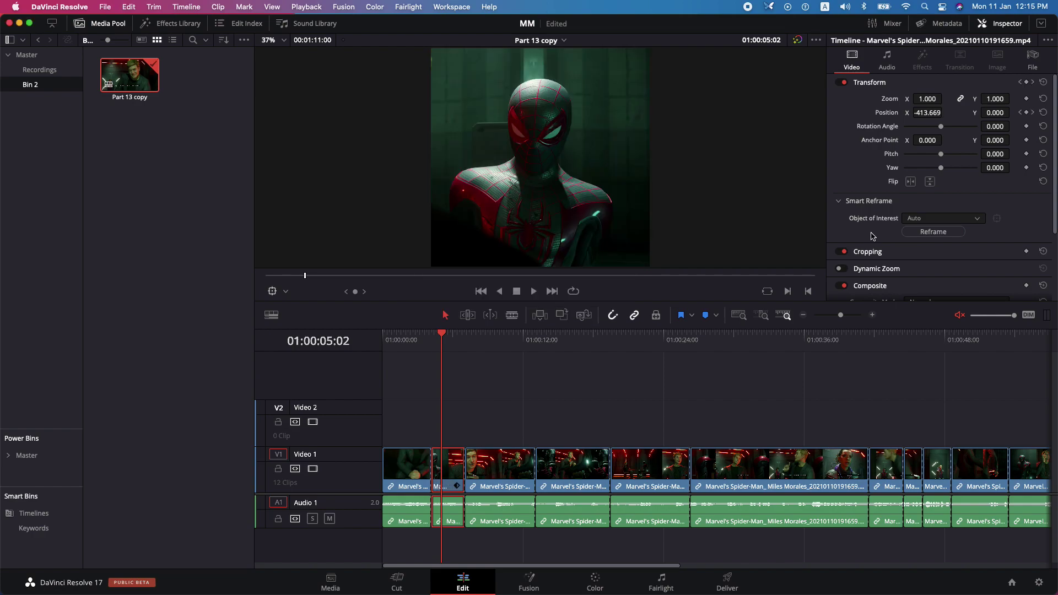
key(space)
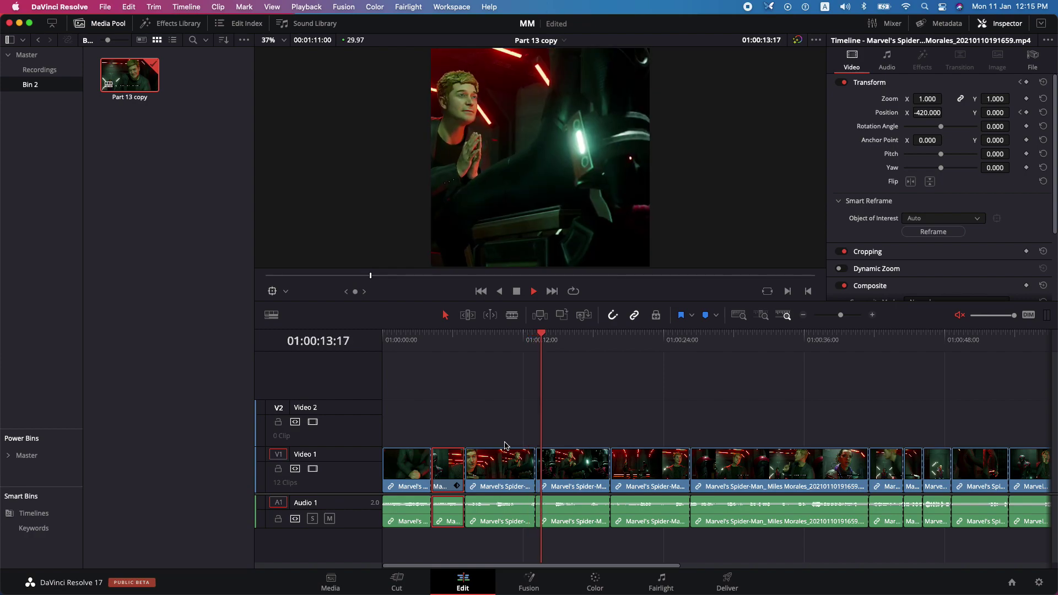
key(space)
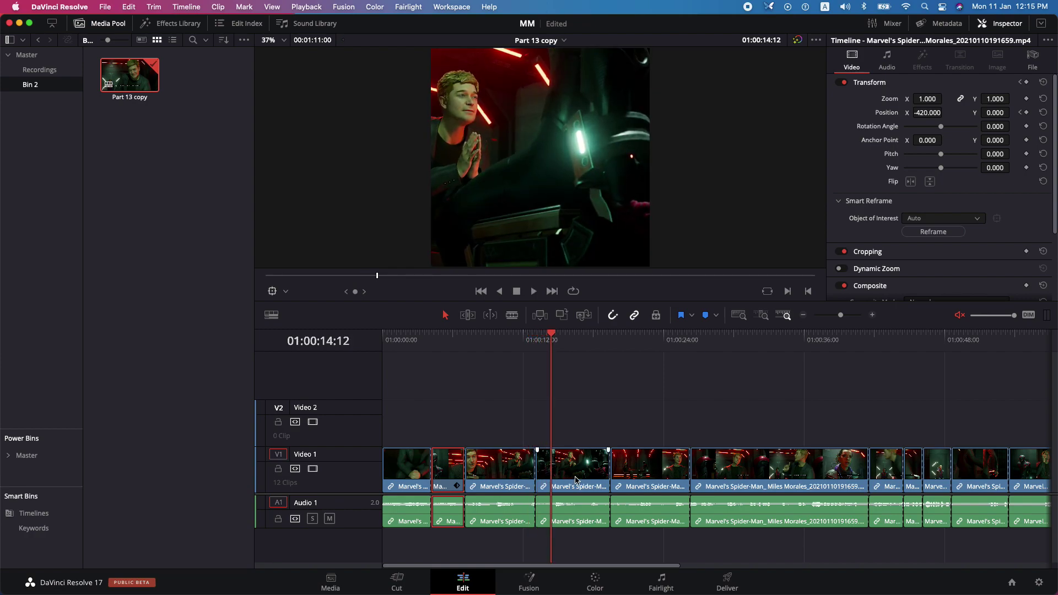
key(super+s)
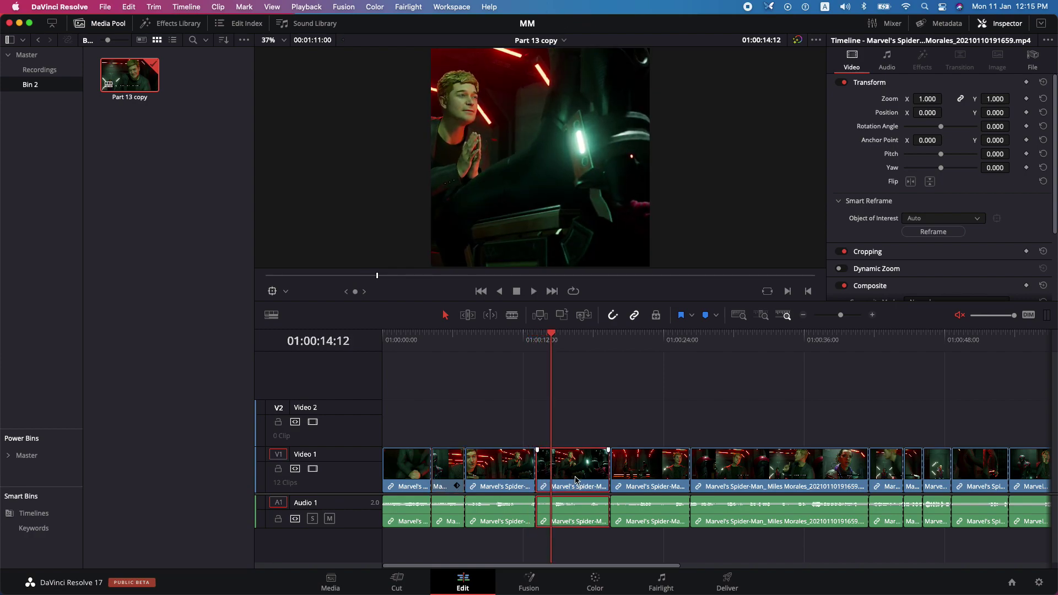
click(942, 235)
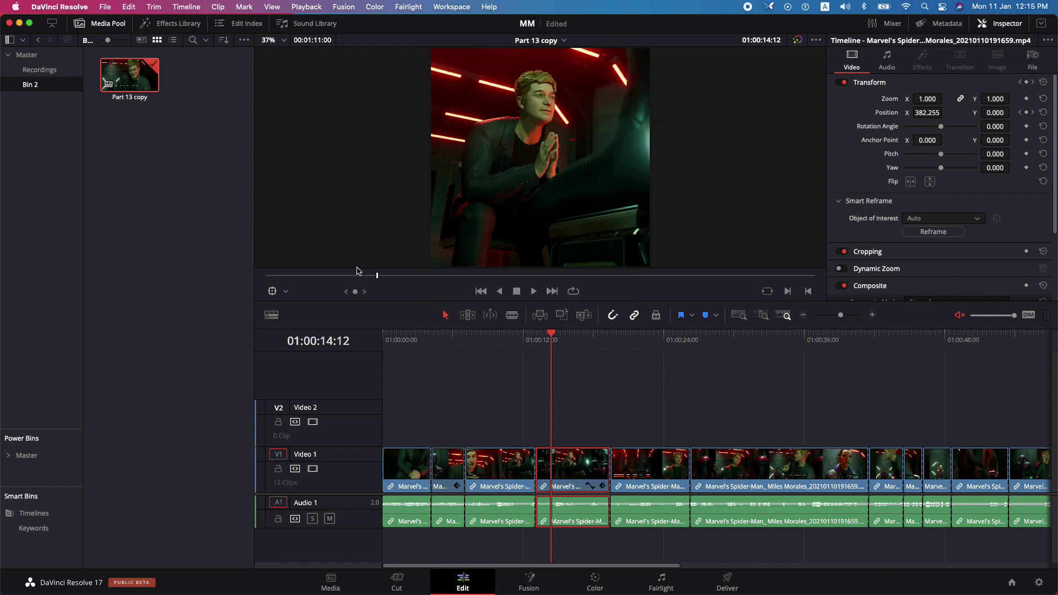
drag(357, 273, 325, 276)
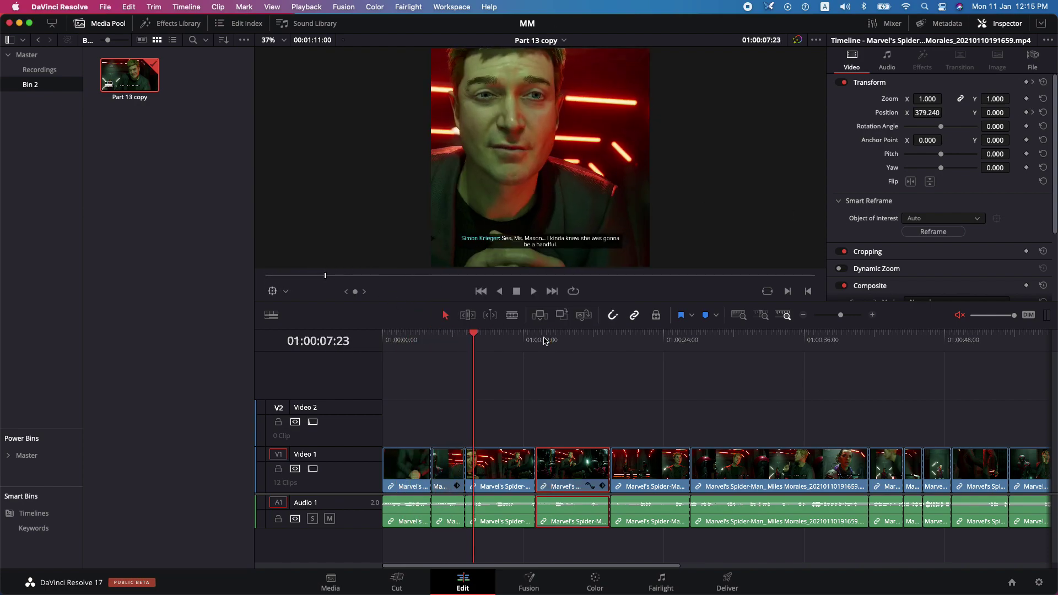
drag(544, 340, 566, 345)
key(space)
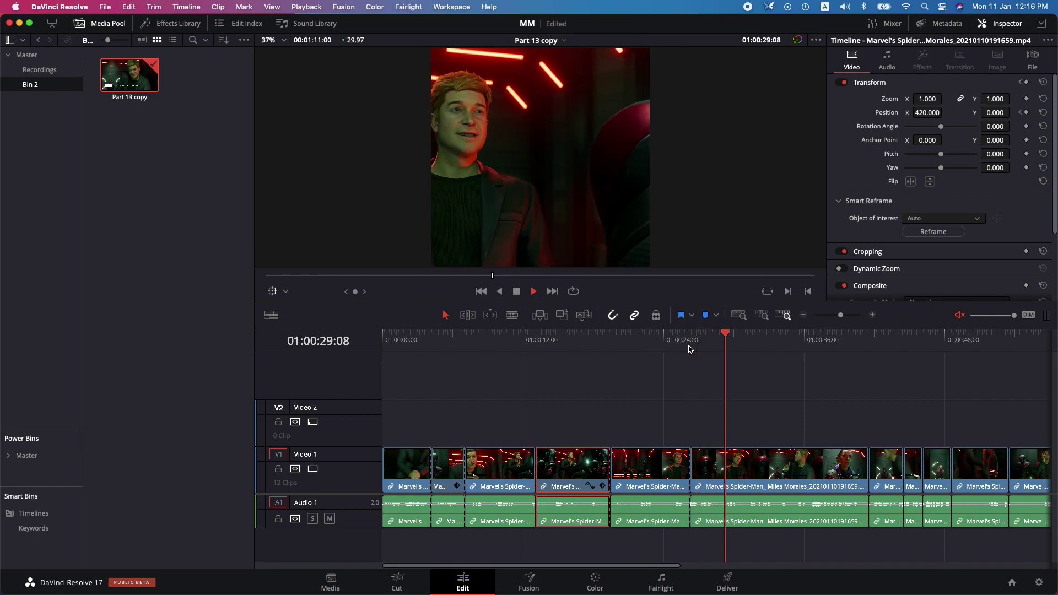
- Select the long sixth clip near 30 seconds, undoing a trial horizontal shift of its image
click(741, 341)
drag(741, 341, 789, 351)
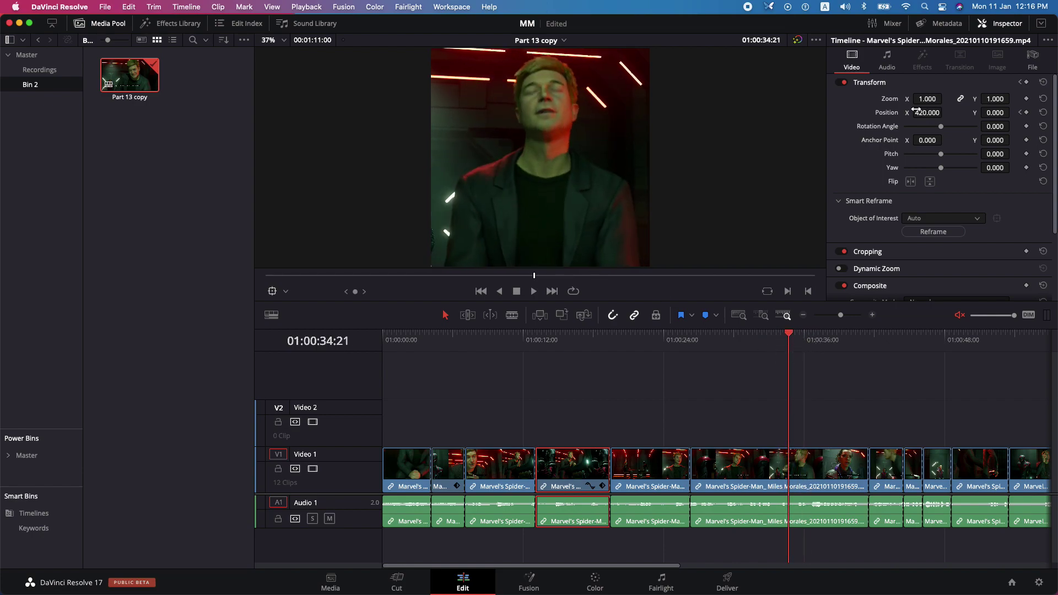
drag(916, 109, 982, 111)
click(821, 475)
drag(926, 119, 926, 116)
key(super+z)
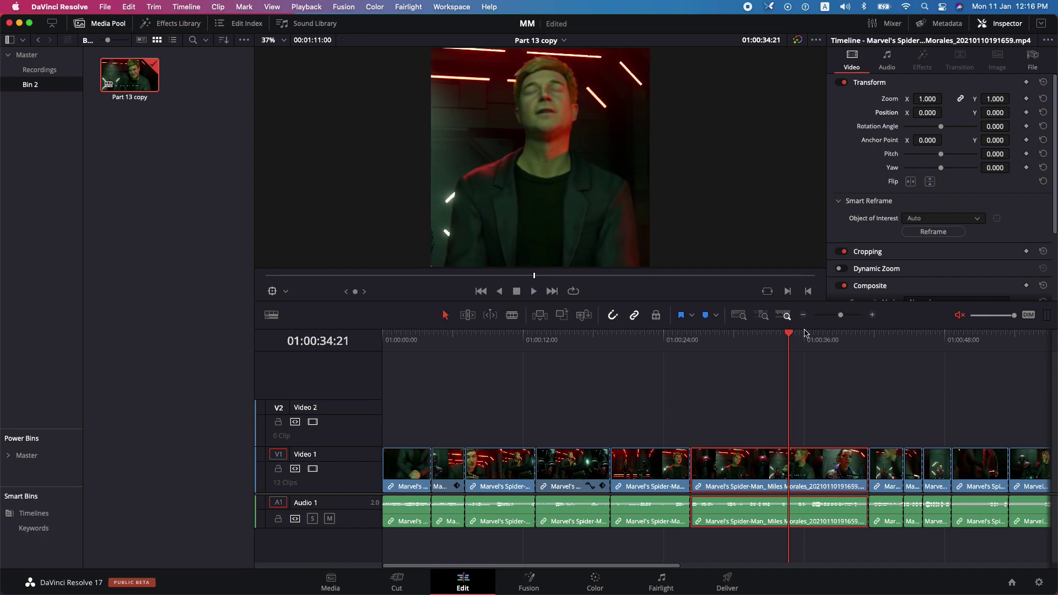
drag(805, 354, 779, 362)
- Smart-reframe the long clip using a Reference Point box dragged to the frame's left edge
click(930, 220)
click(930, 246)
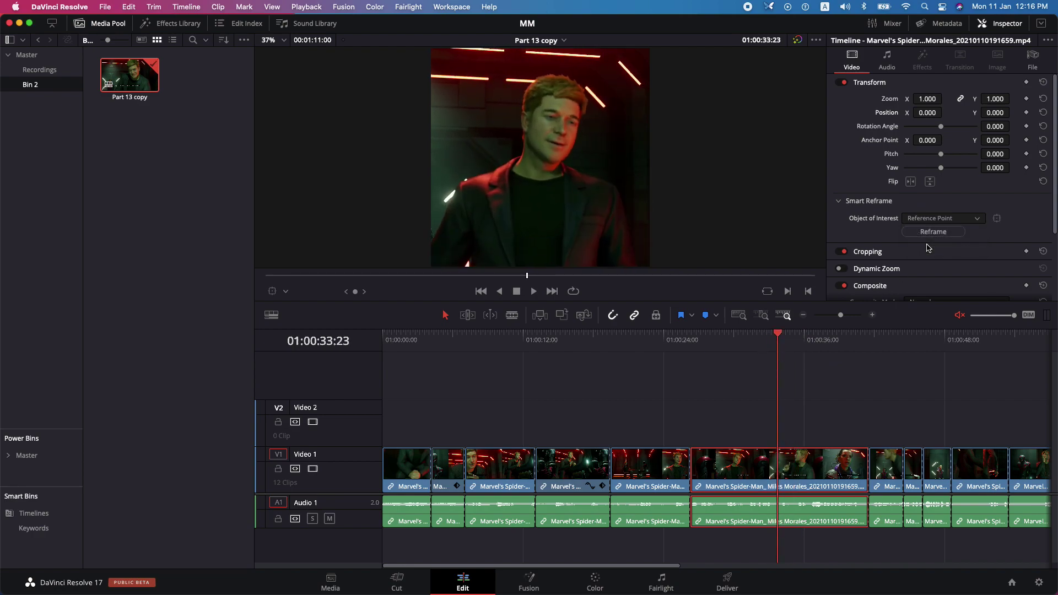
click(996, 219)
drag(582, 163, 437, 224)
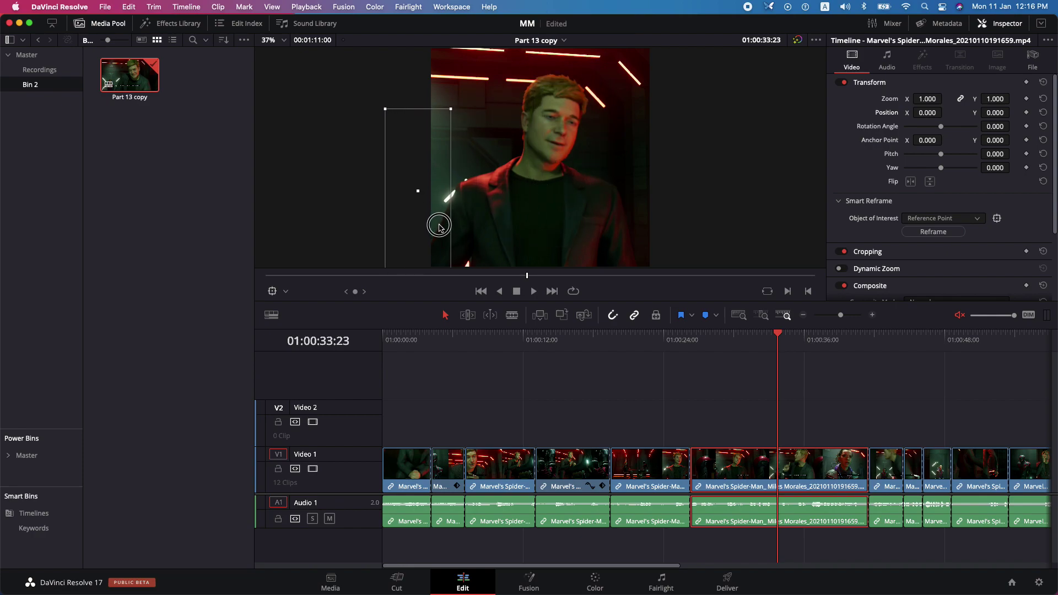
click(957, 233)
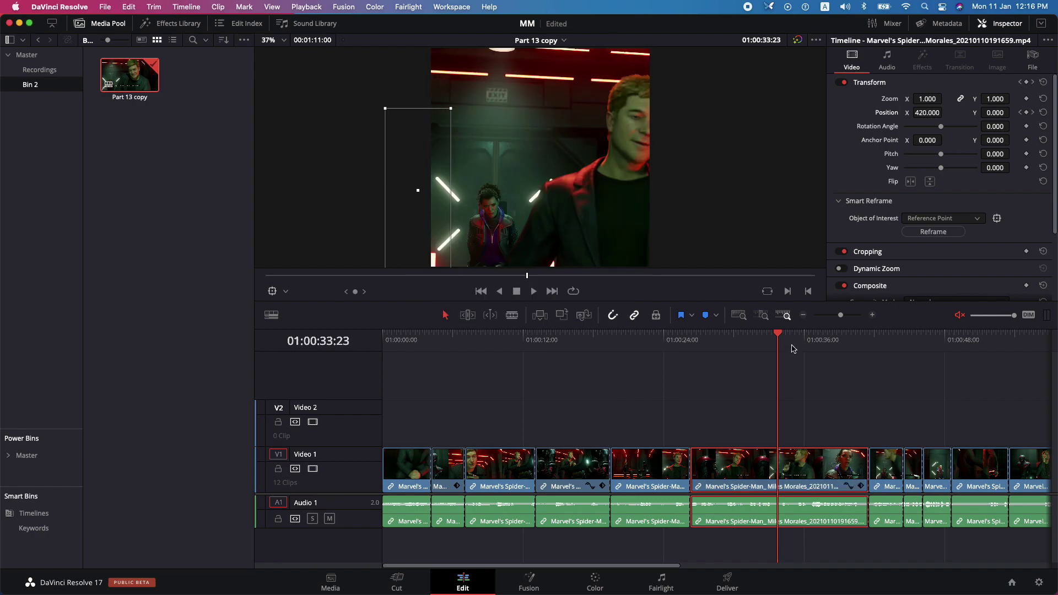
click(695, 343)
key(space)
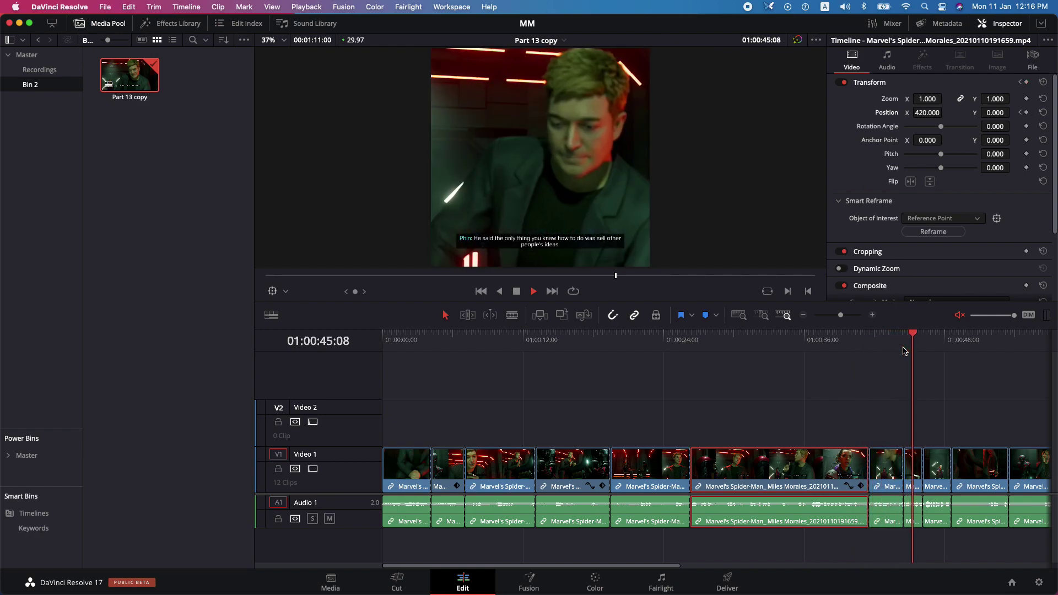
key(space)
- Select the short eighth clip and run Smart Reframe with Auto detection
drag(924, 386, 902, 342)
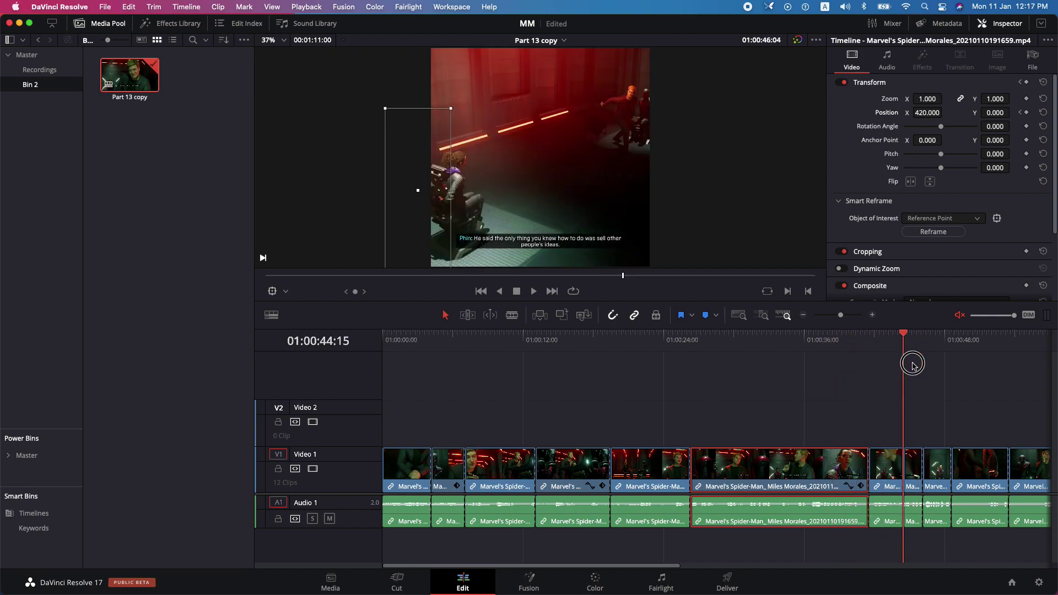
key(space)
click(913, 465)
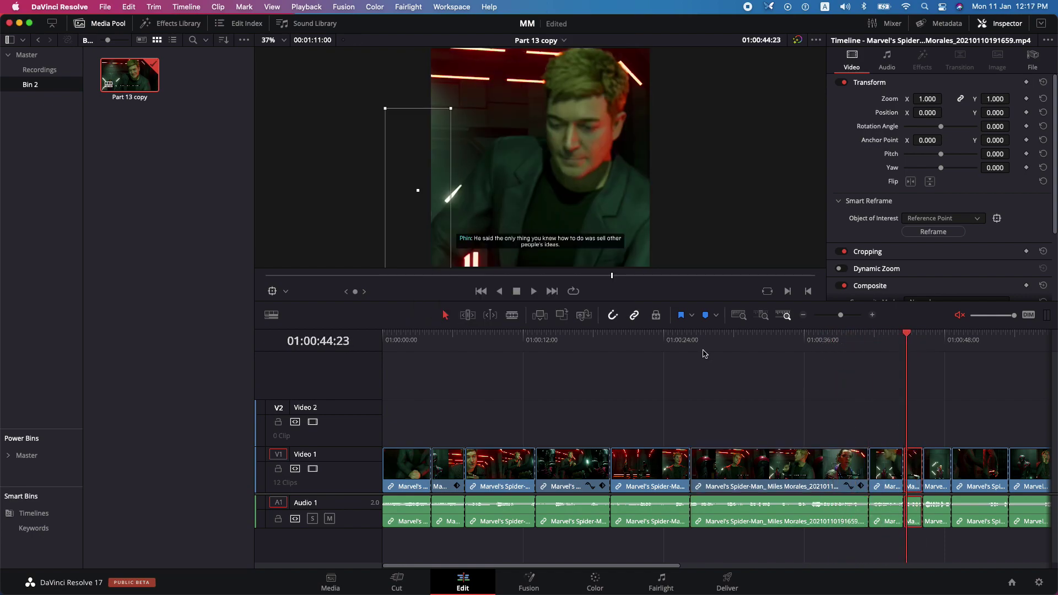
drag(424, 198, 420, 205)
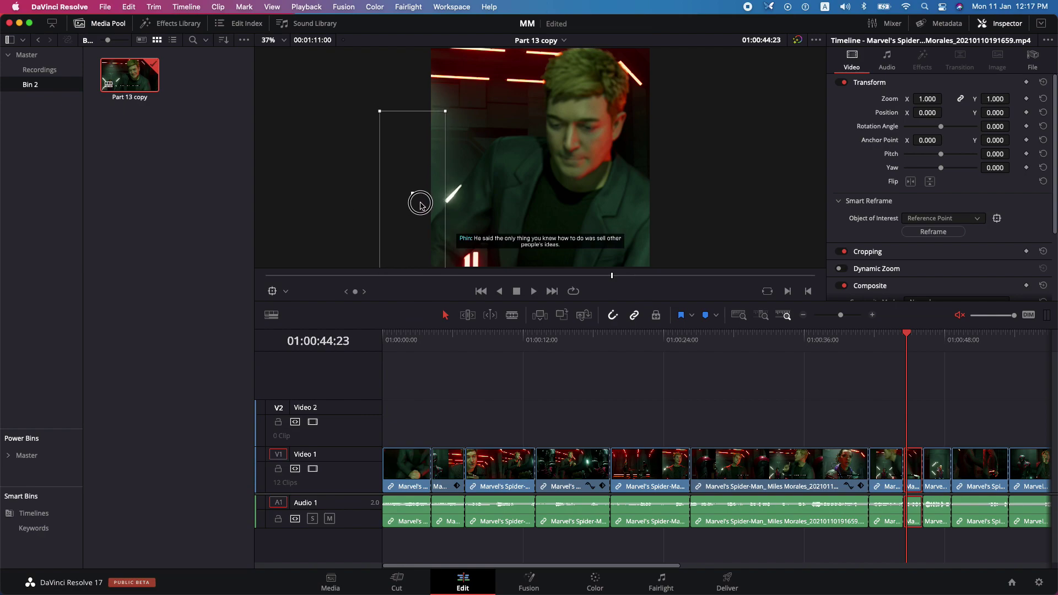
click(919, 219)
click(918, 231)
click(933, 231)
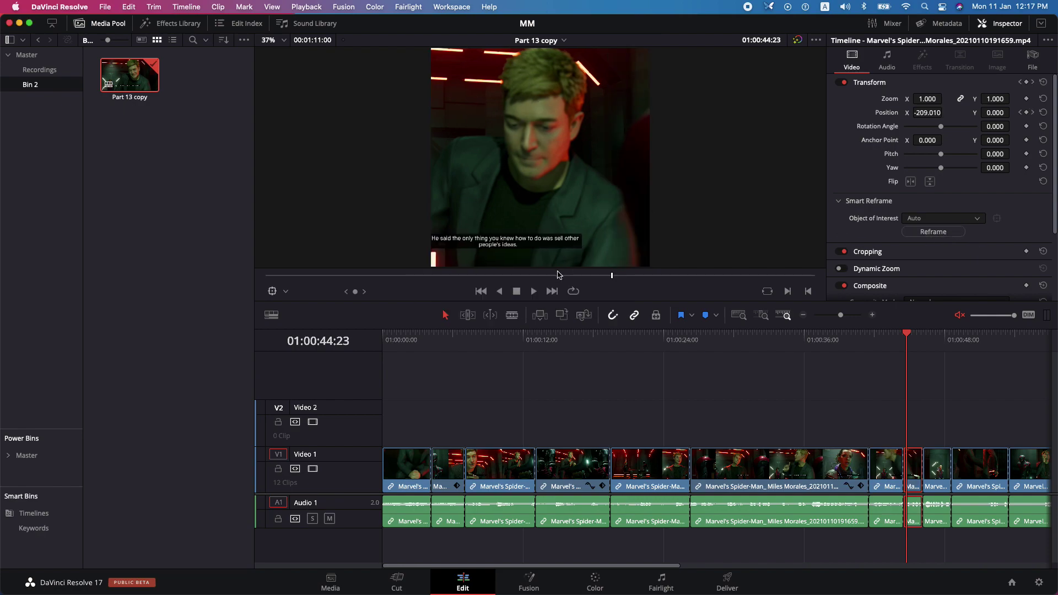
- Switch Smart Reframe back to Reference Point, move the box onto the man's face, and reframe
click(958, 219)
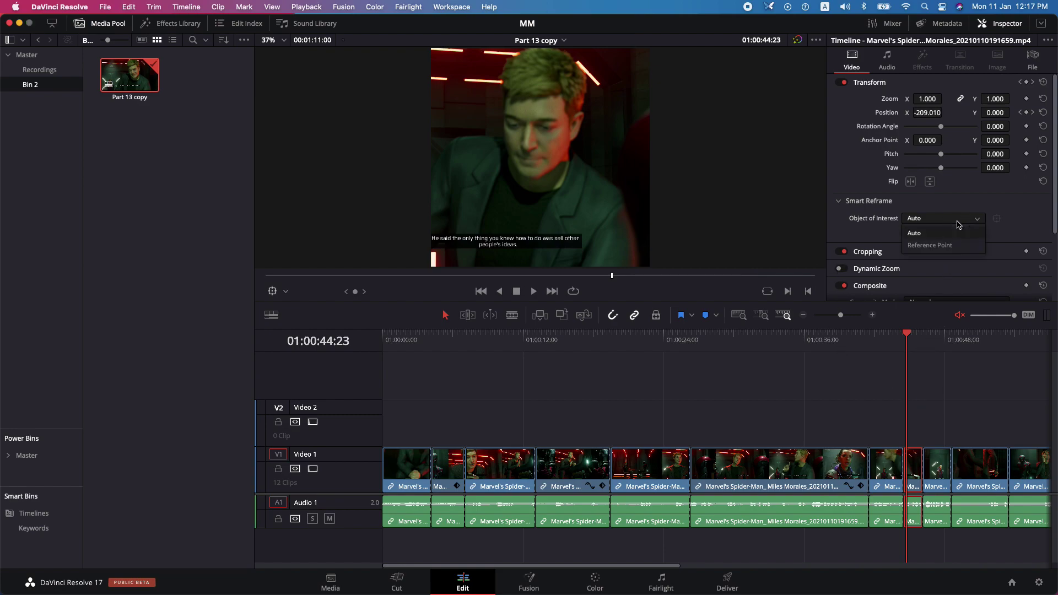
click(953, 247)
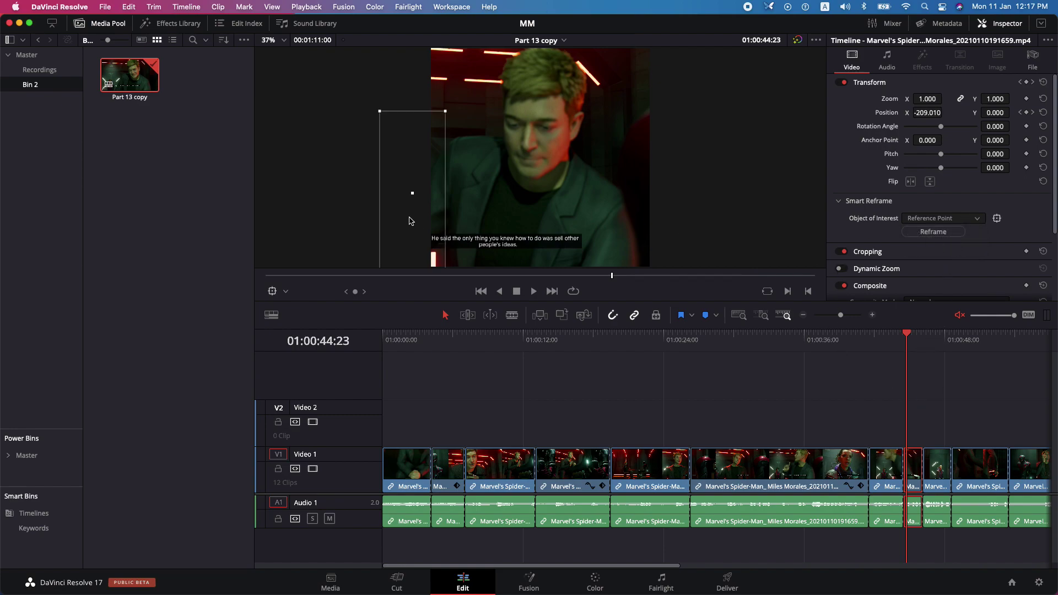
drag(409, 220, 388, 218)
click(933, 231)
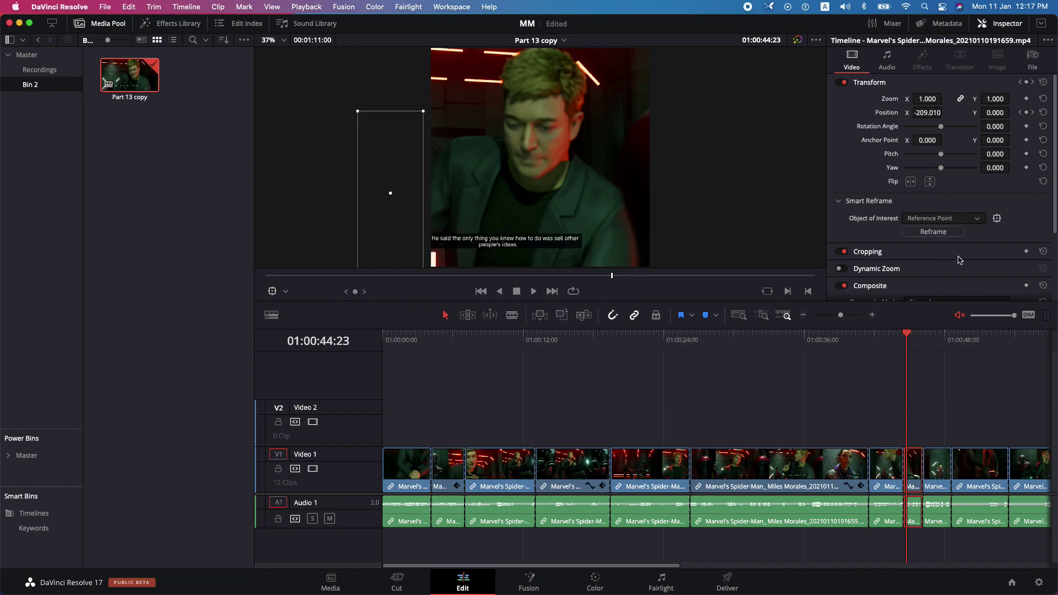
drag(392, 230, 401, 227)
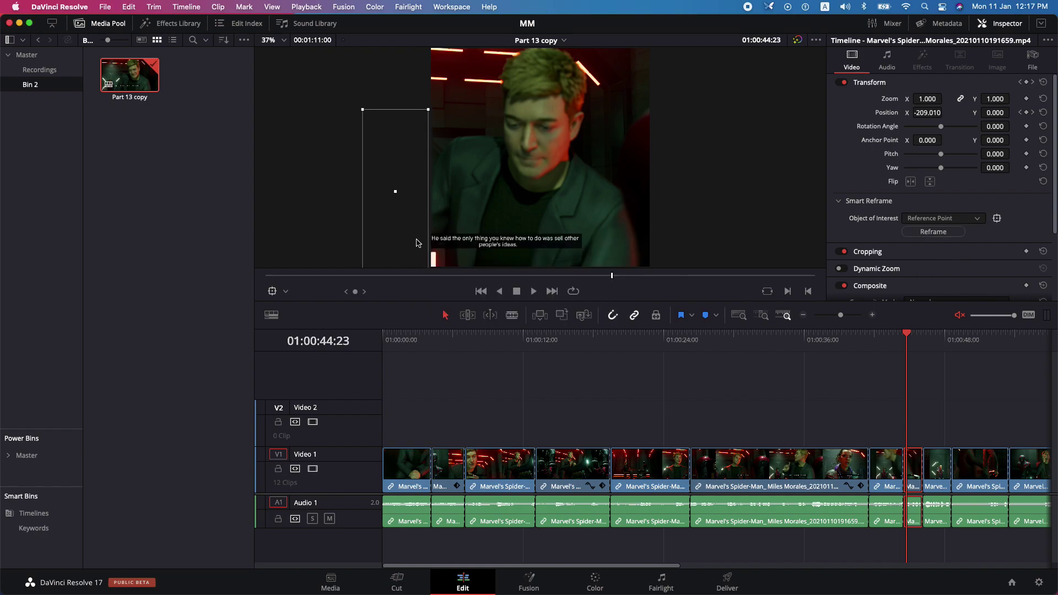
click(923, 237)
drag(397, 275, 444, 276)
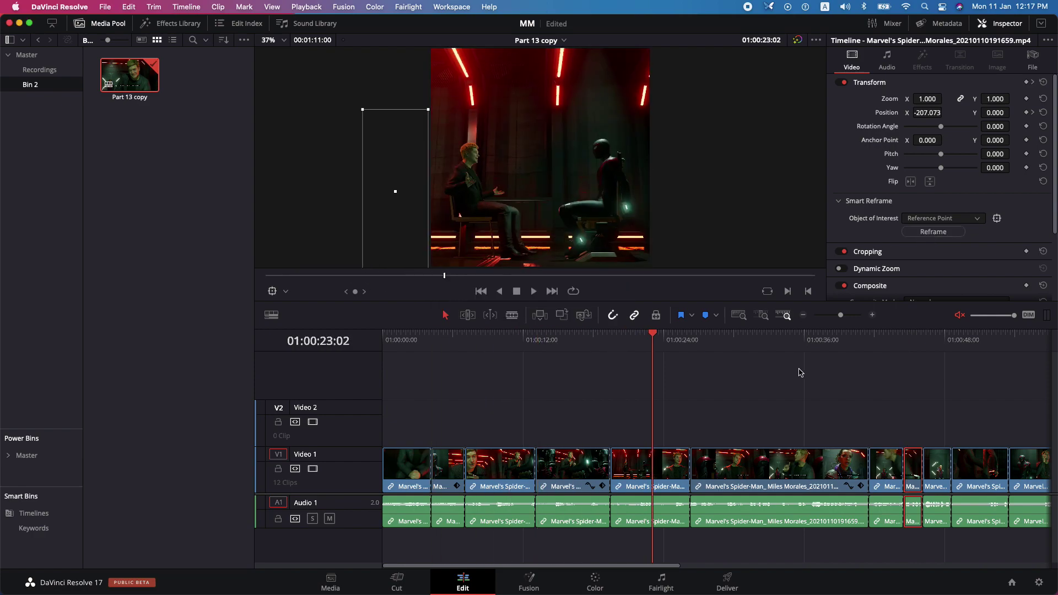
drag(904, 337, 910, 337)
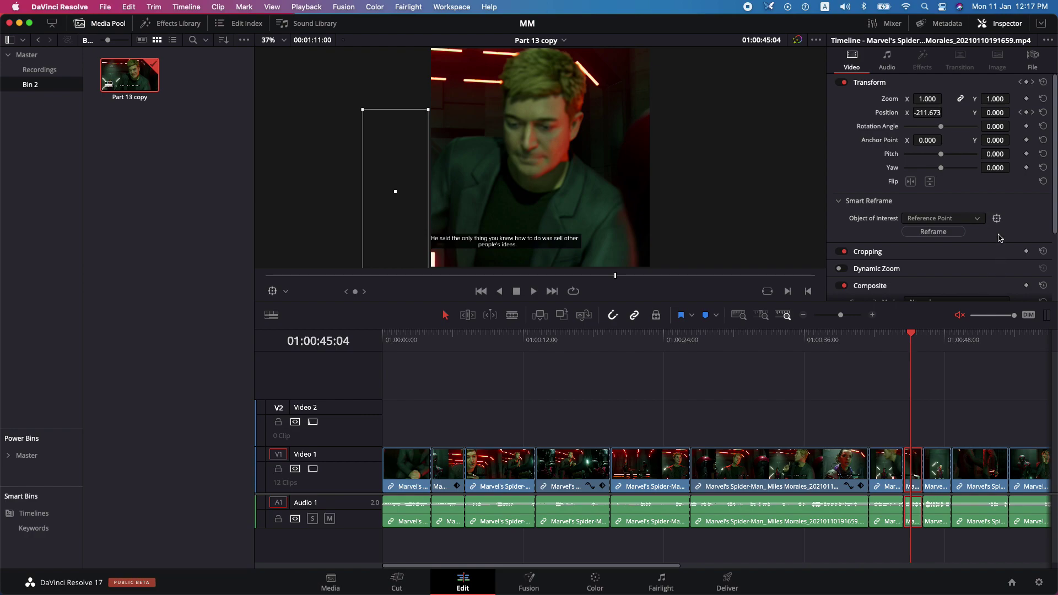
- Reset the short clip's transform and rerun Smart Reframe to frame the background figure
click(1043, 82)
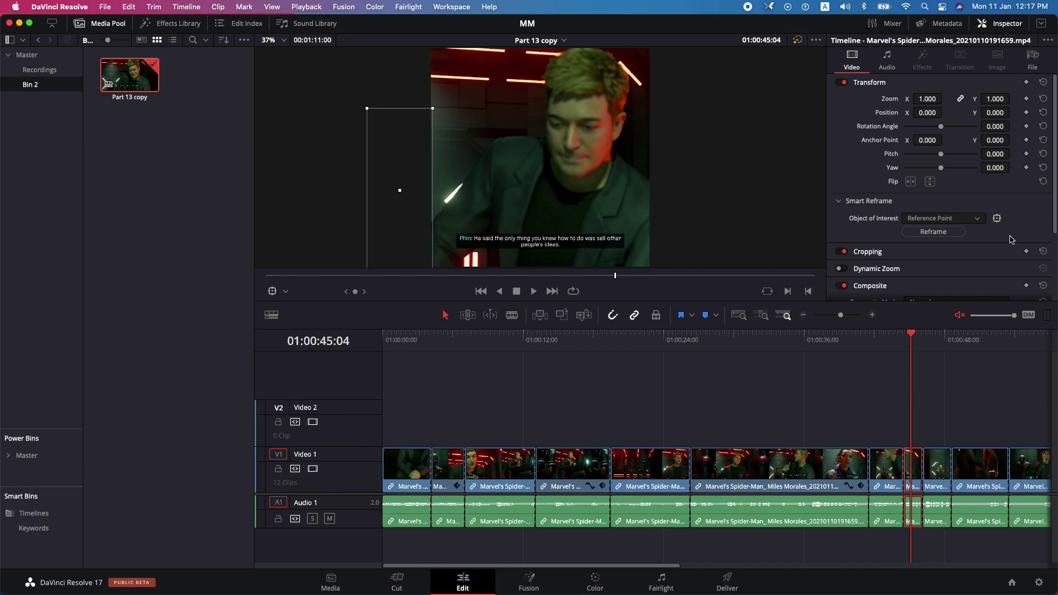
click(933, 231)
drag(487, 338, 904, 338)
- Play the short clip from its start several times to check the new reframing
key(space)
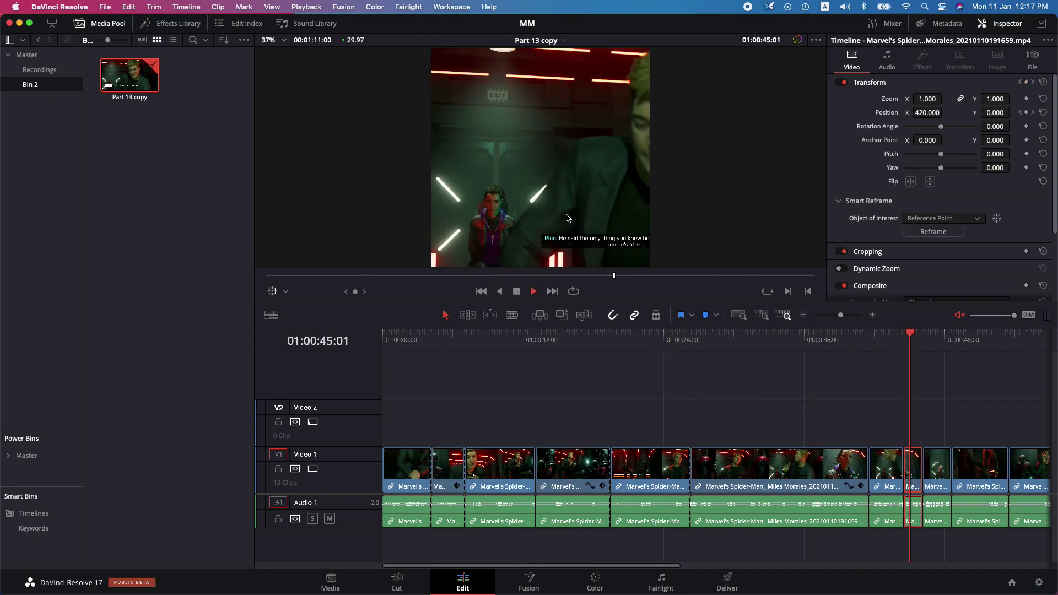
key(space)
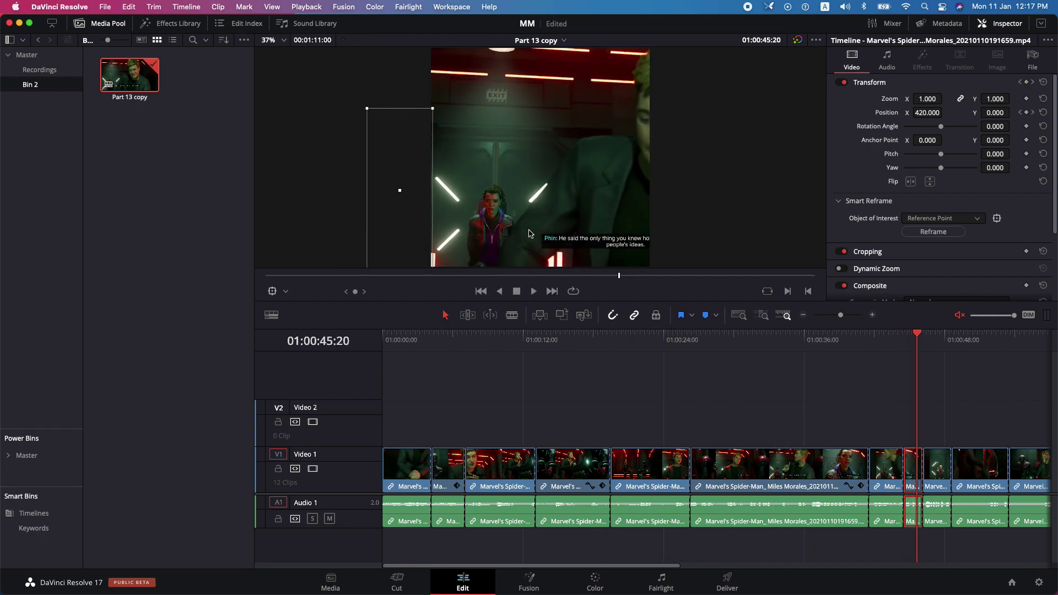
key(space)
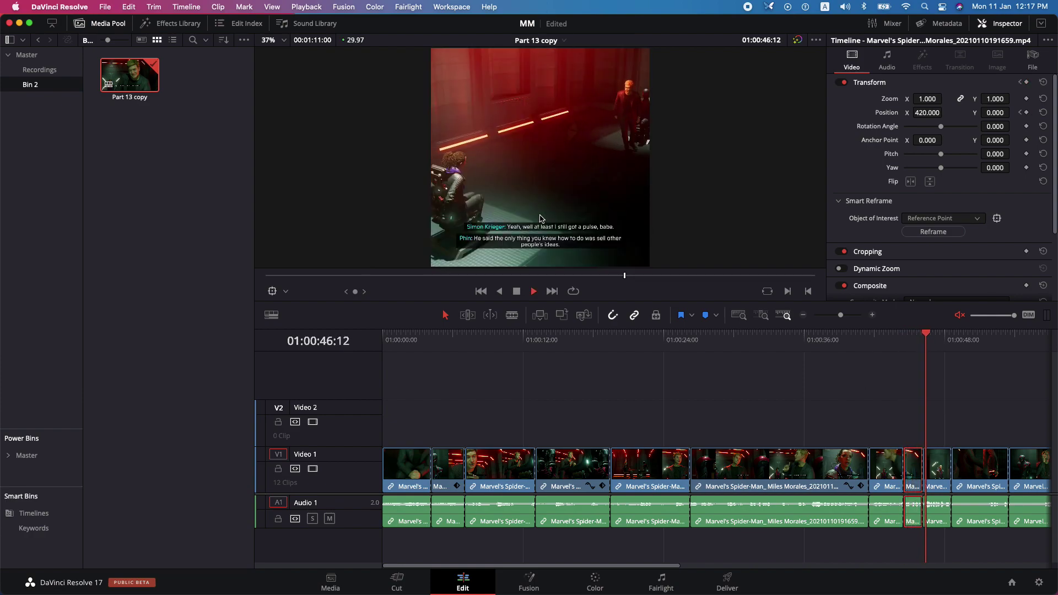
key(space)
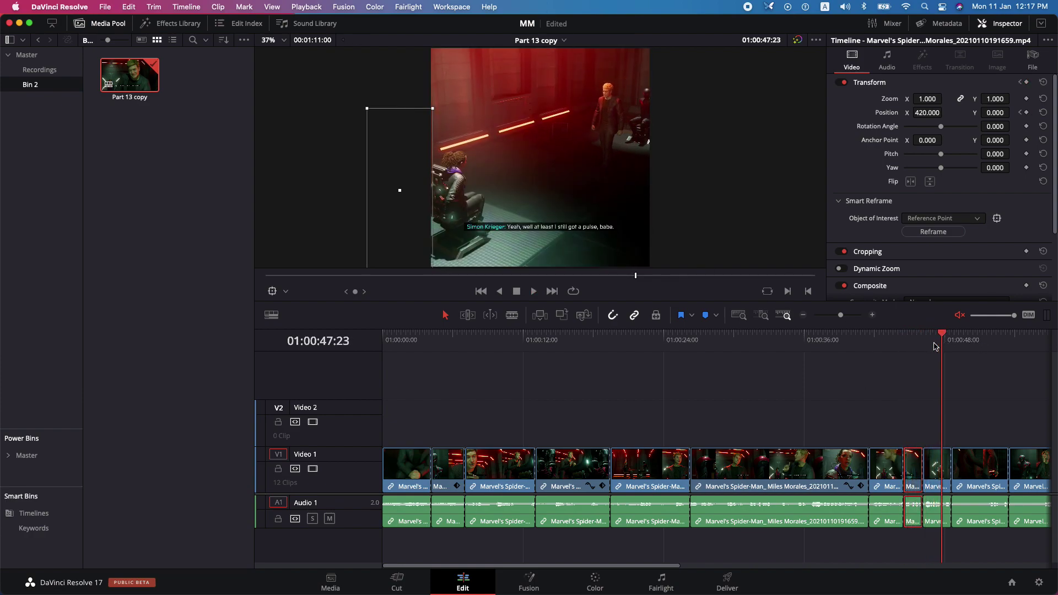
key(space)
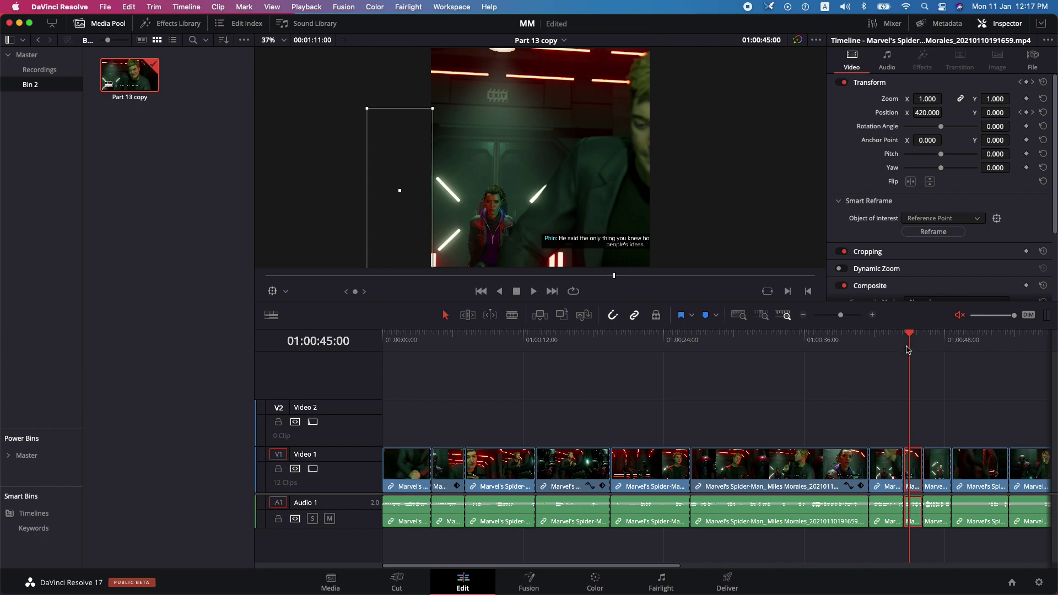
key(Up)
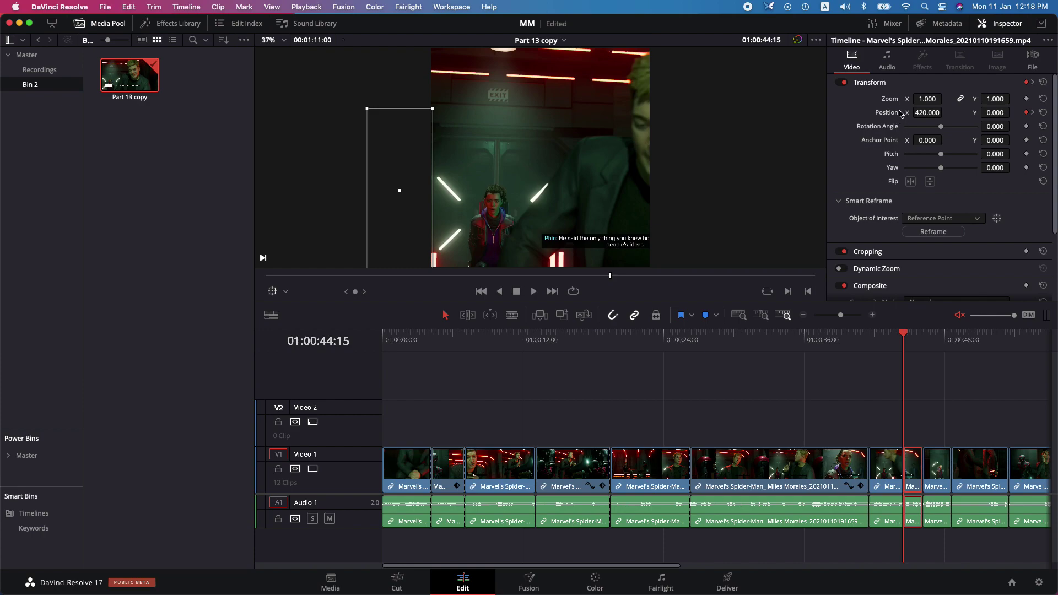
click(1032, 83)
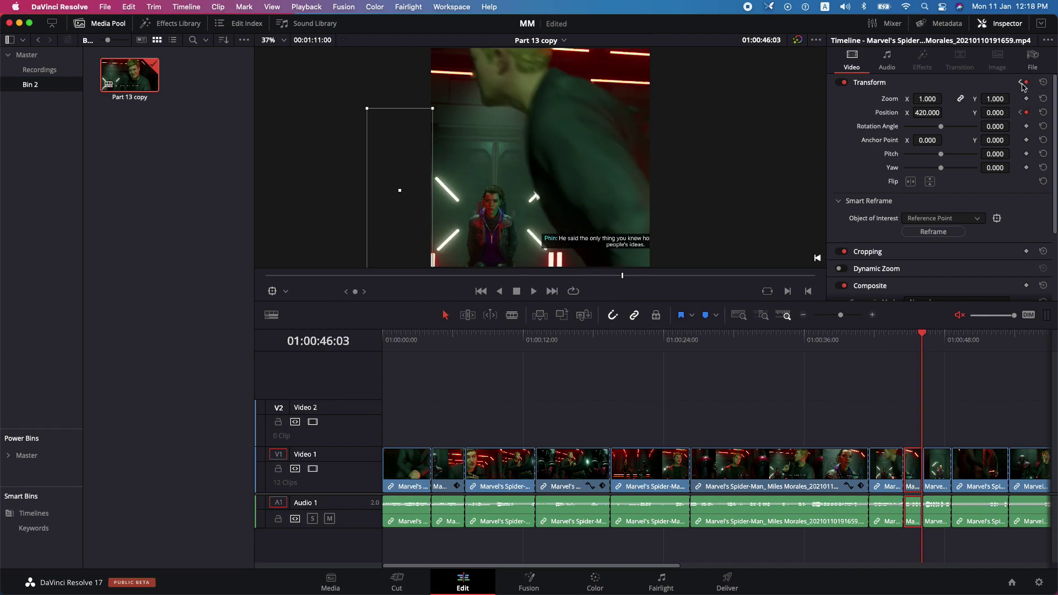
click(1020, 83)
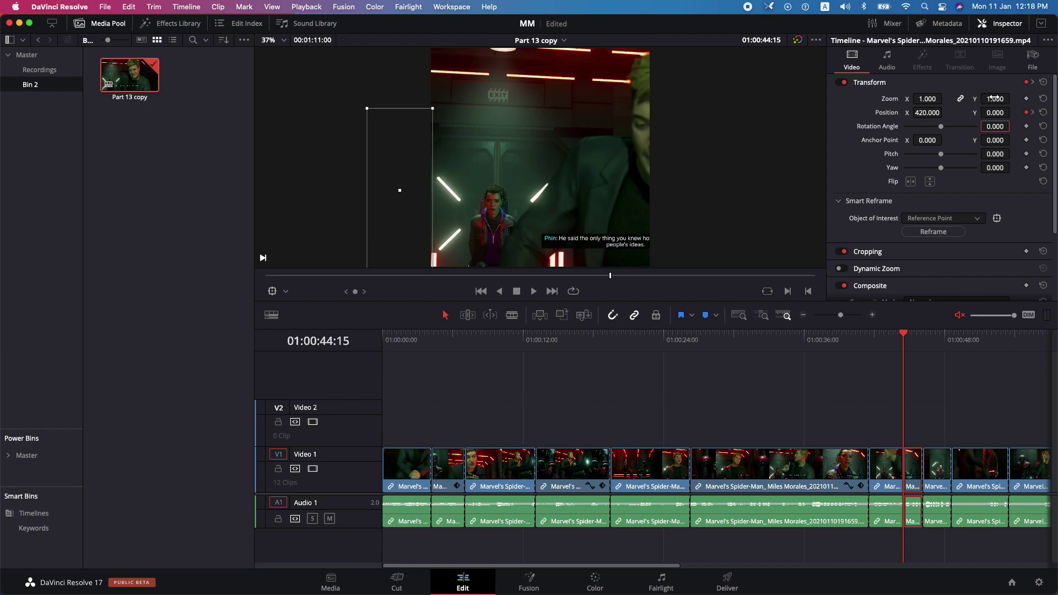